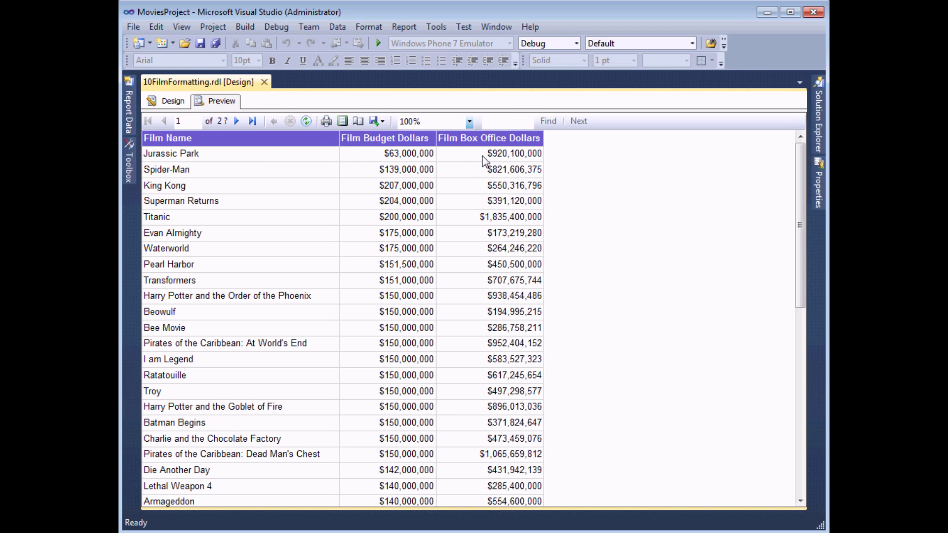
Step: In Design view, select the finance report's three detail-row cells and open their BackgroundColor choices in Properties
click(172, 101)
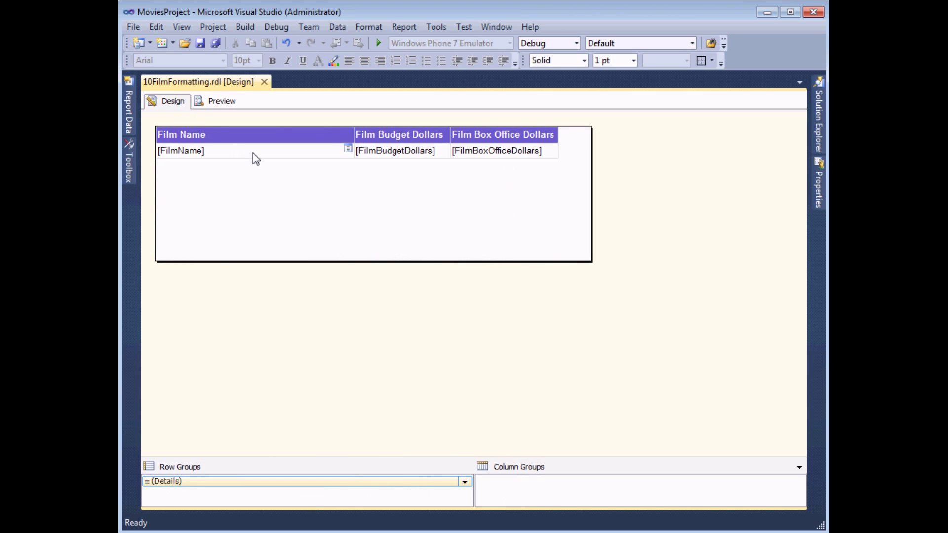
drag(253, 153, 535, 153)
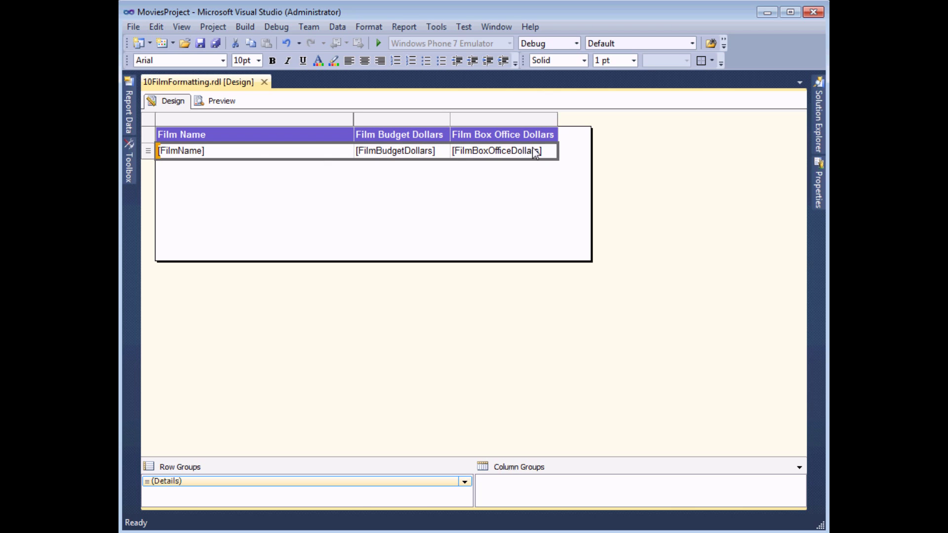
right_click(249, 156)
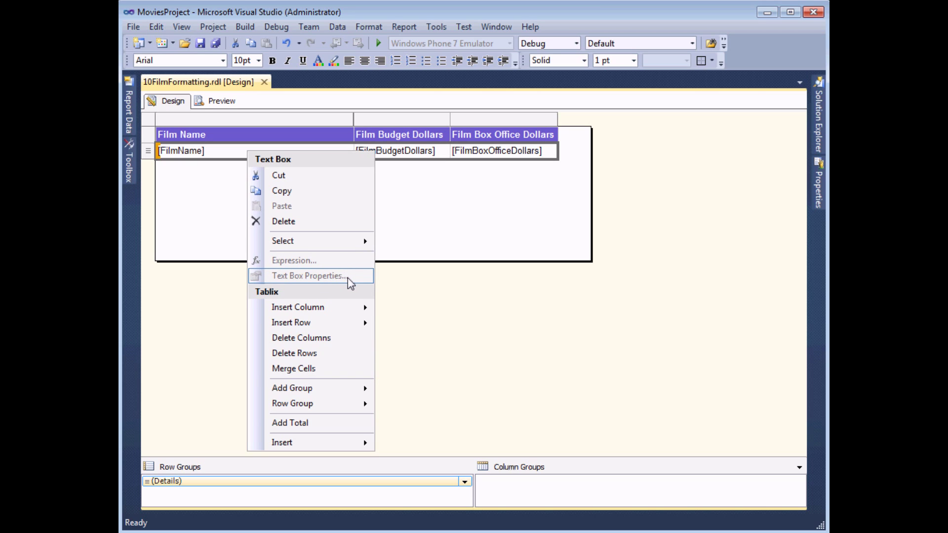
click(818, 183)
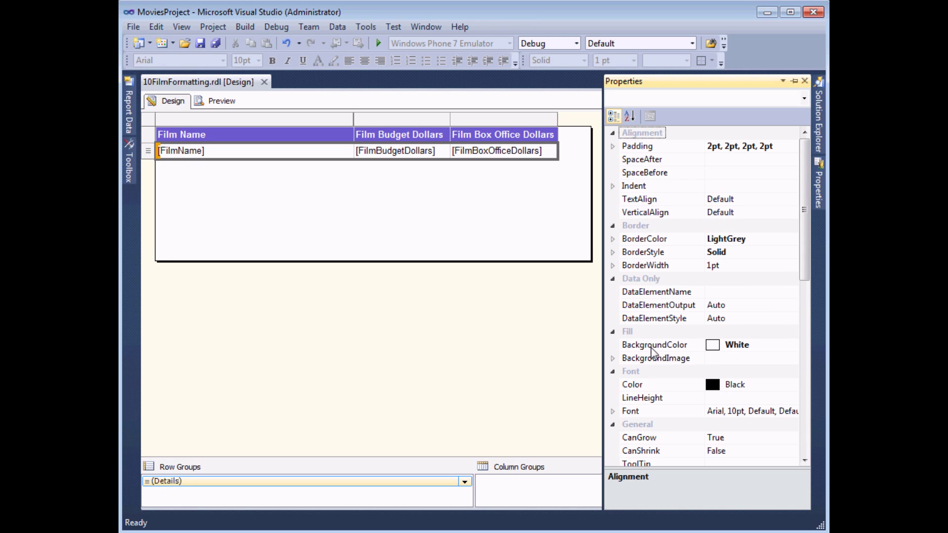
click(768, 347)
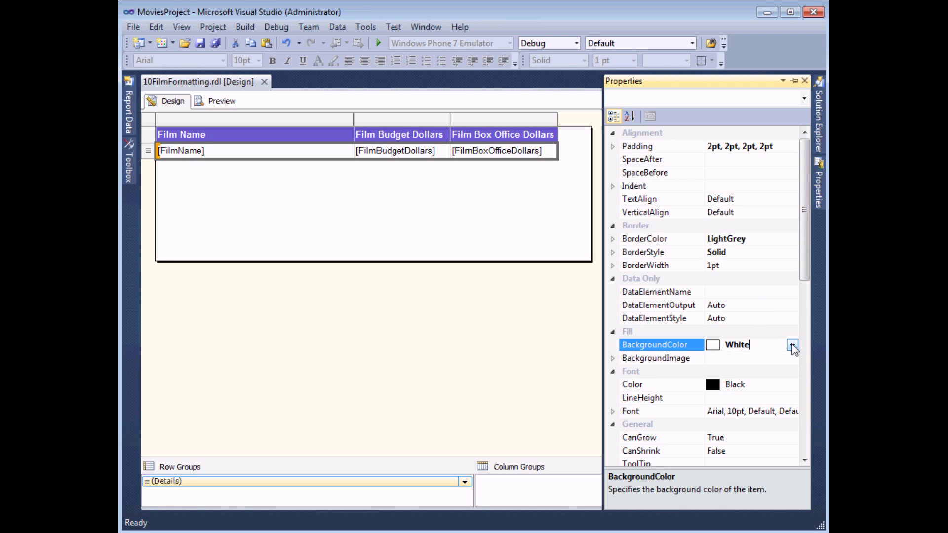
click(792, 346)
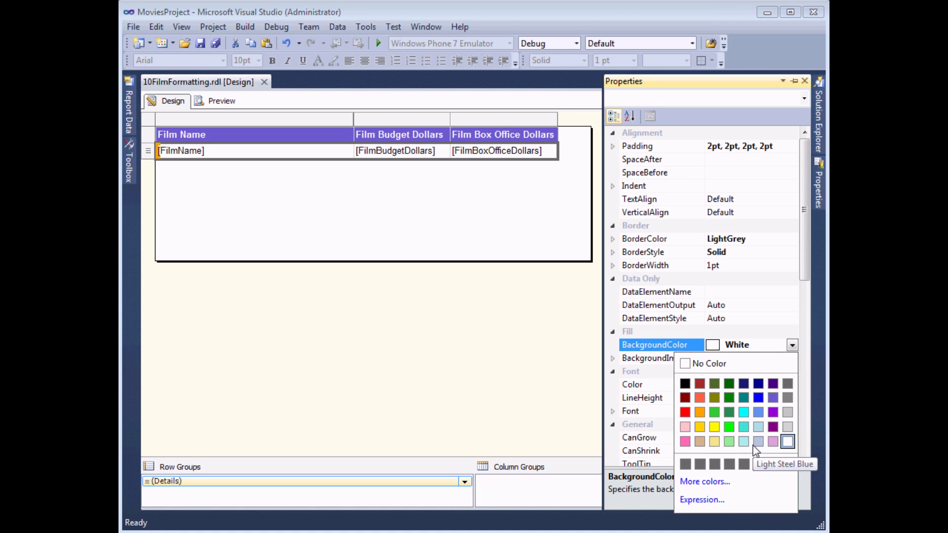
Step: Delete the White background expression and insert IIf from Common Functions > Program Flow
click(699, 501)
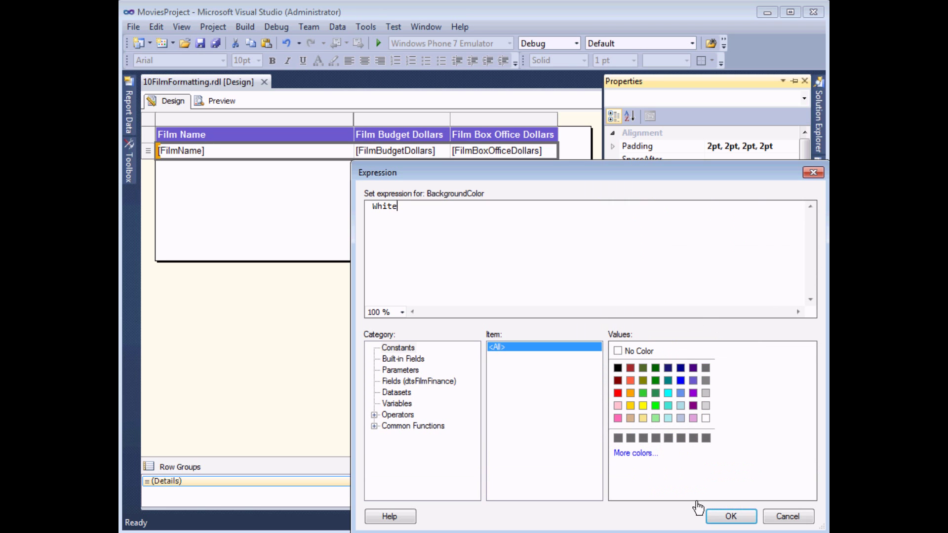
drag(542, 174, 434, 95)
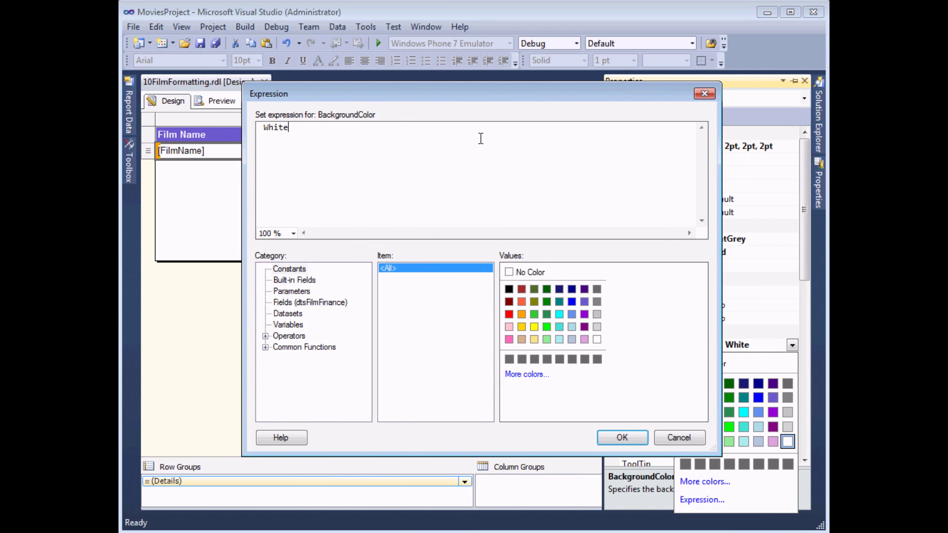
drag(342, 132, 259, 128)
key(Delete)
click(265, 347)
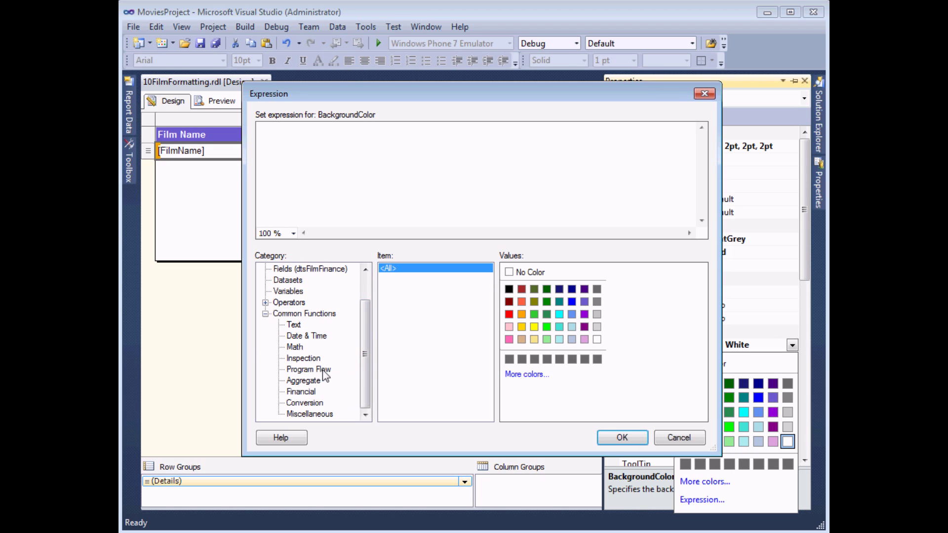
click(299, 371)
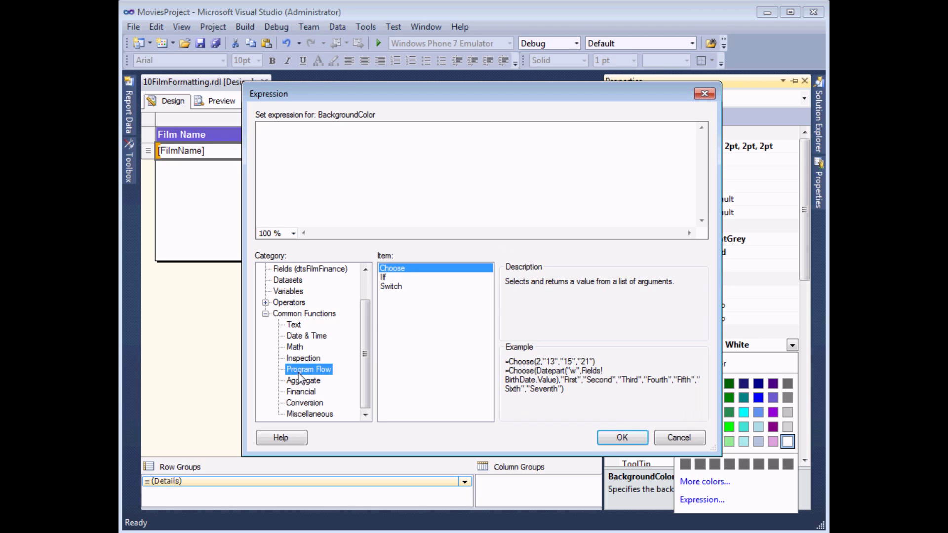
double_click(393, 277)
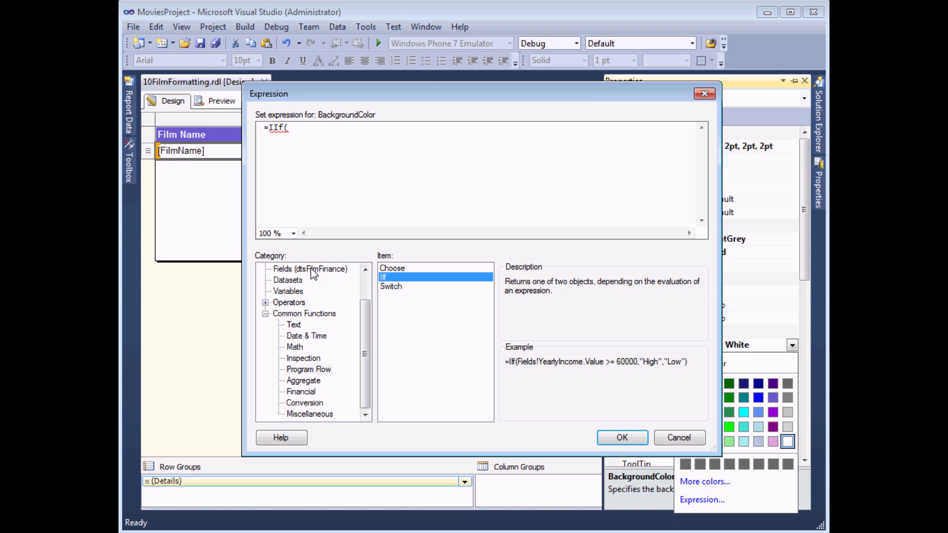
drag(364, 317, 371, 291)
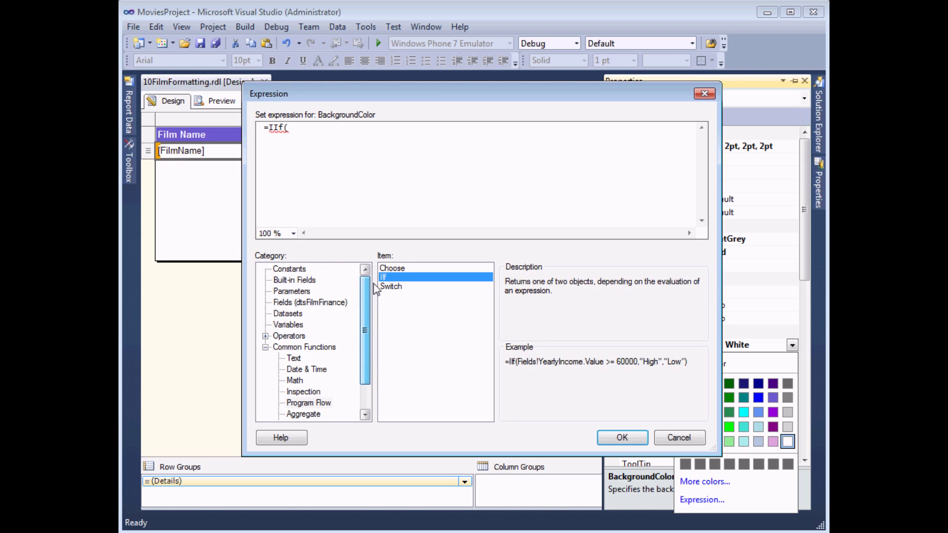
Step: Complete the expression as =IIf(FilmBoxOfficeDollars > FilmBudgetDollars, "LightGreen", "Pink") using Fields and Constants
click(289, 304)
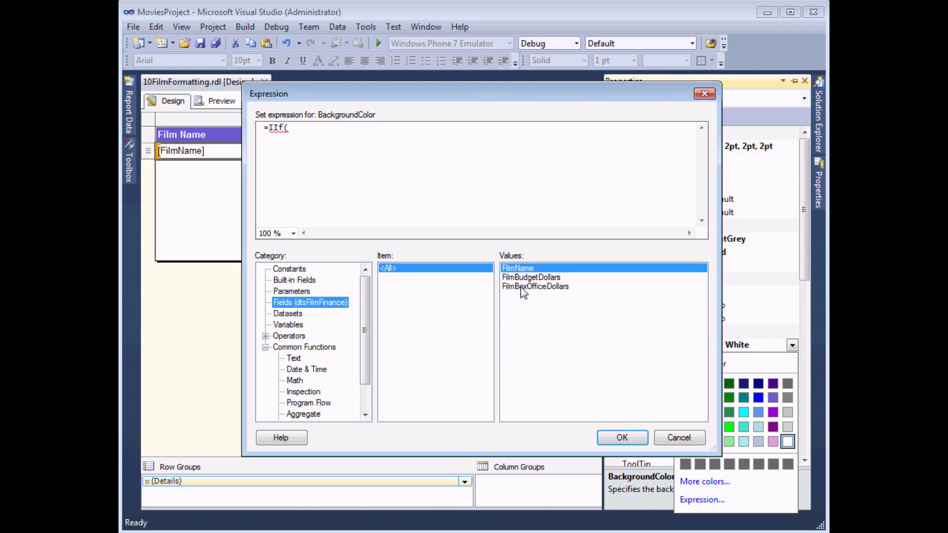
double_click(521, 288)
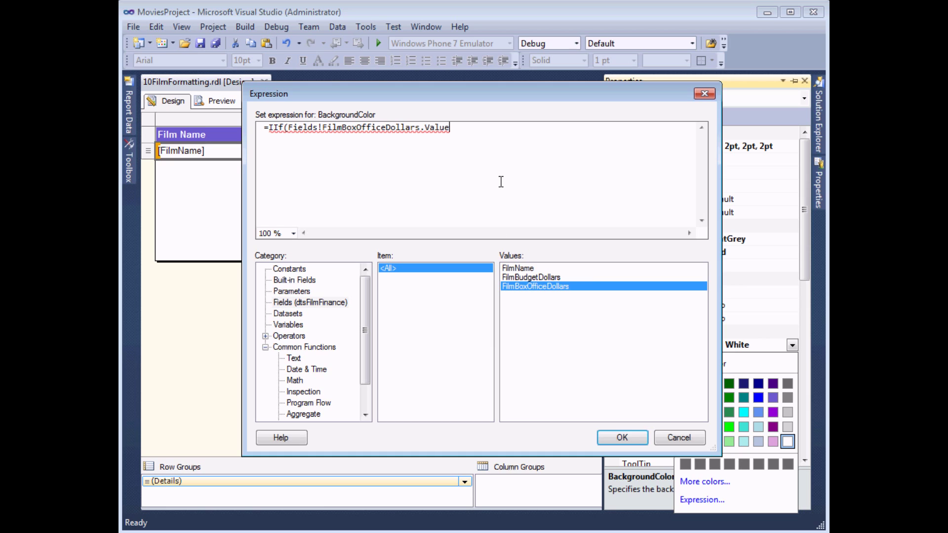
text(>)
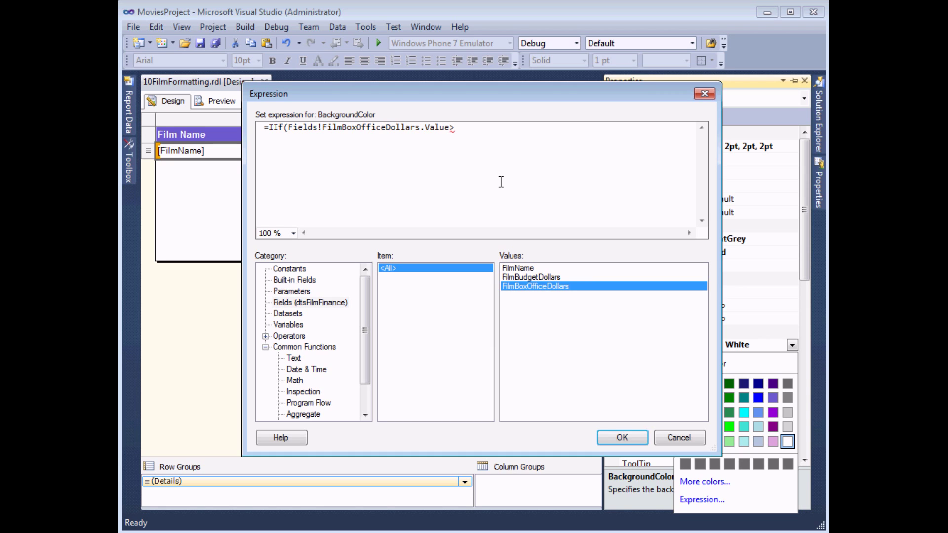
double_click(526, 278)
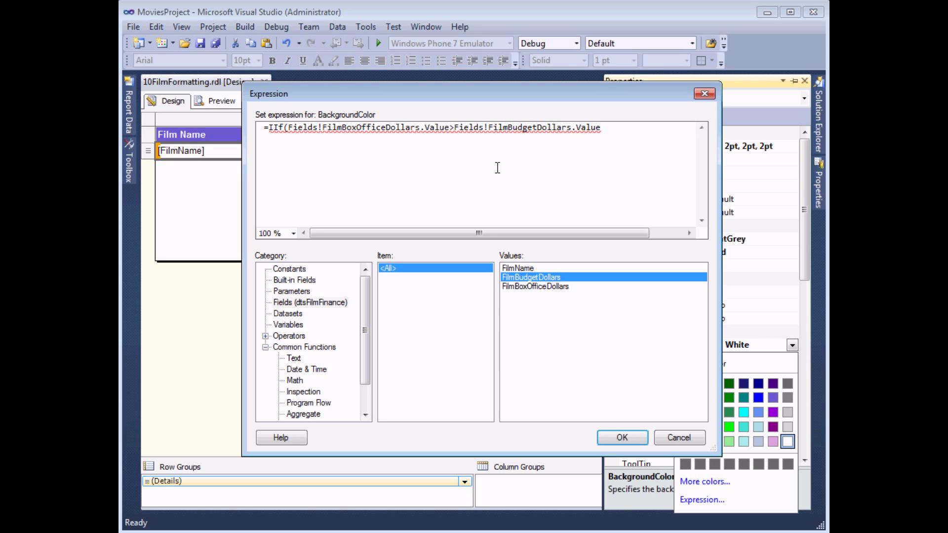
text(,)
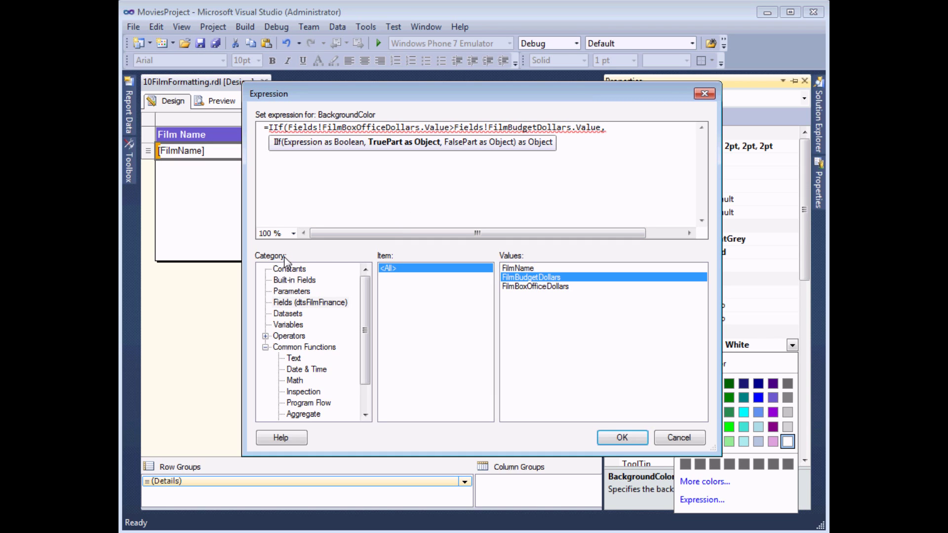
click(289, 269)
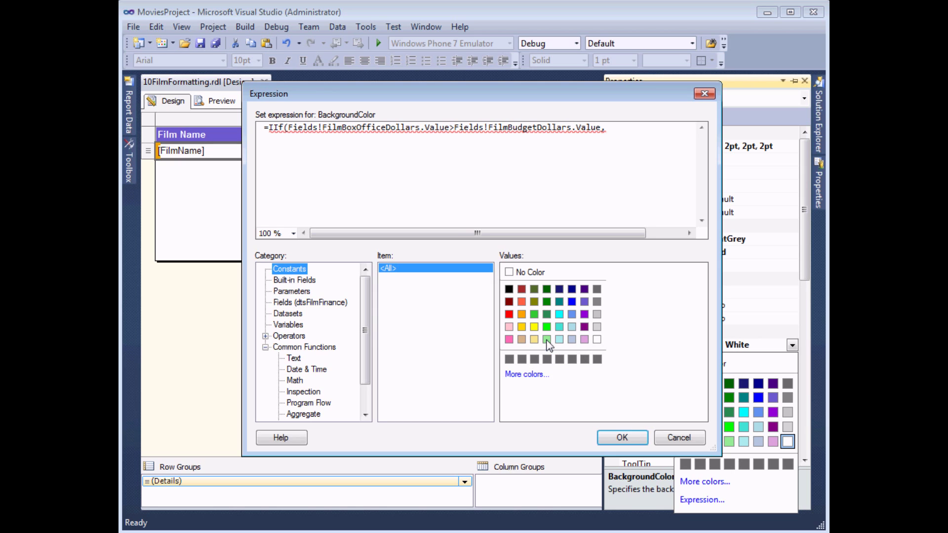
double_click(547, 341)
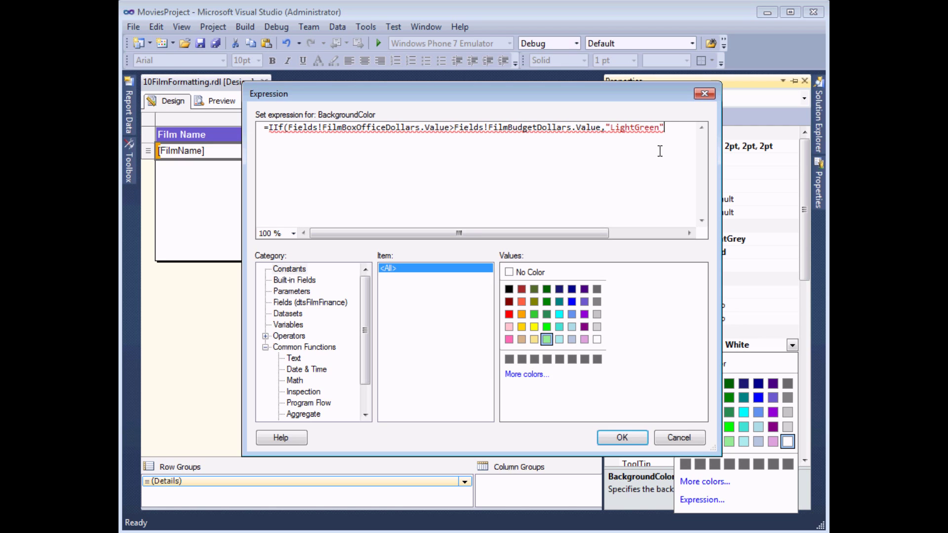
text(,)
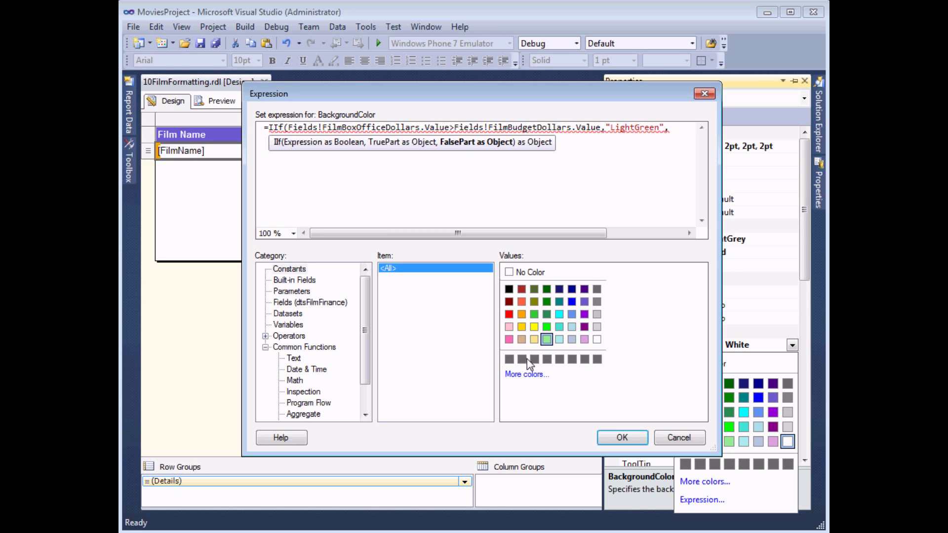
double_click(509, 326)
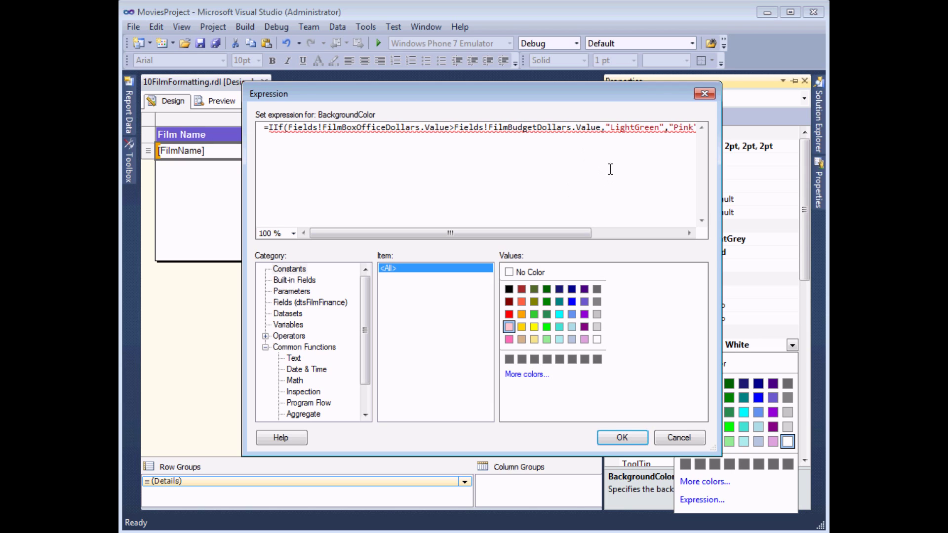
text())
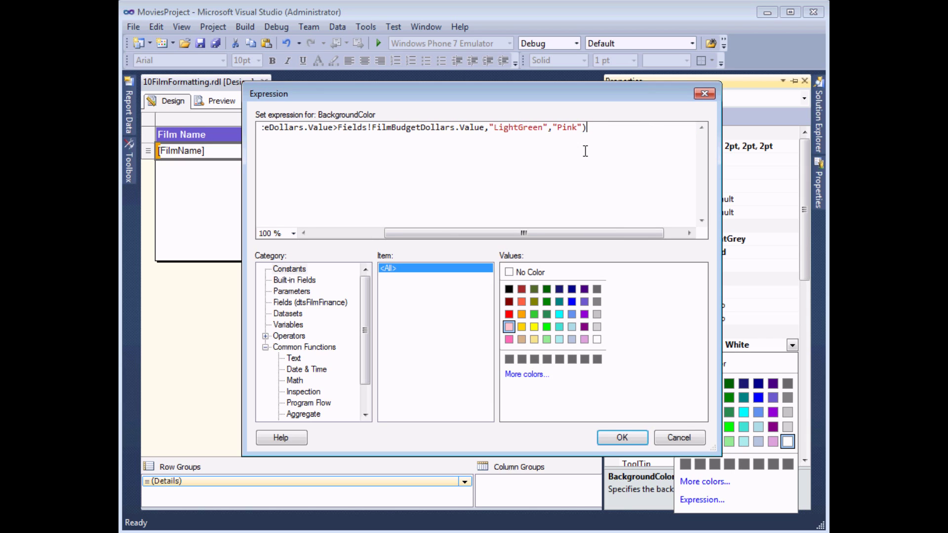
Step: Confirm the colour expression and preview the report's conditional row colours
click(621, 438)
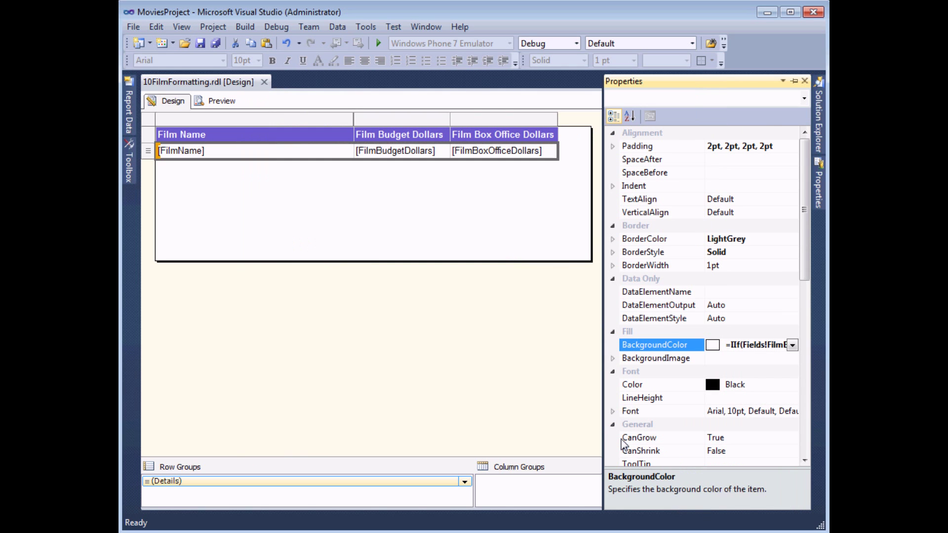
click(217, 102)
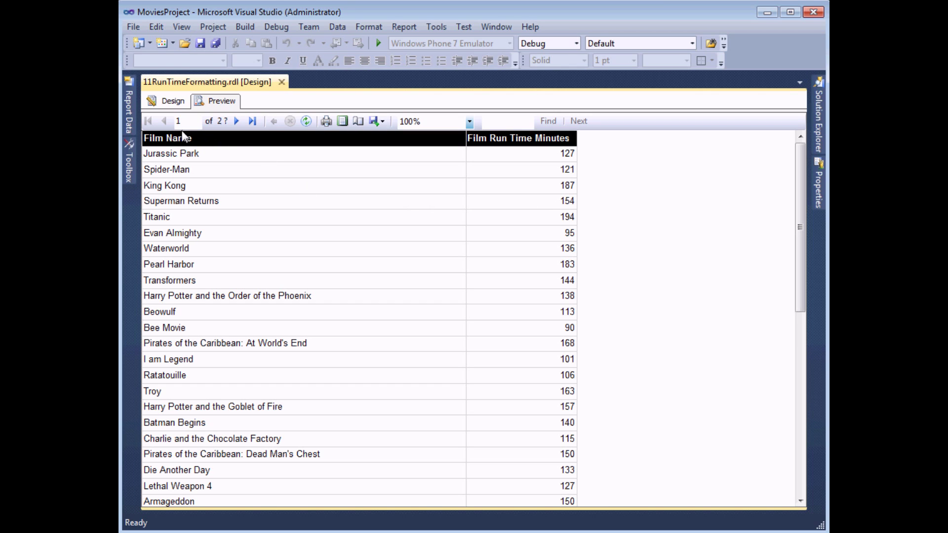
Step: Select the run-time report's detail row and open the BackgroundColor expression editor
click(171, 102)
click(198, 151)
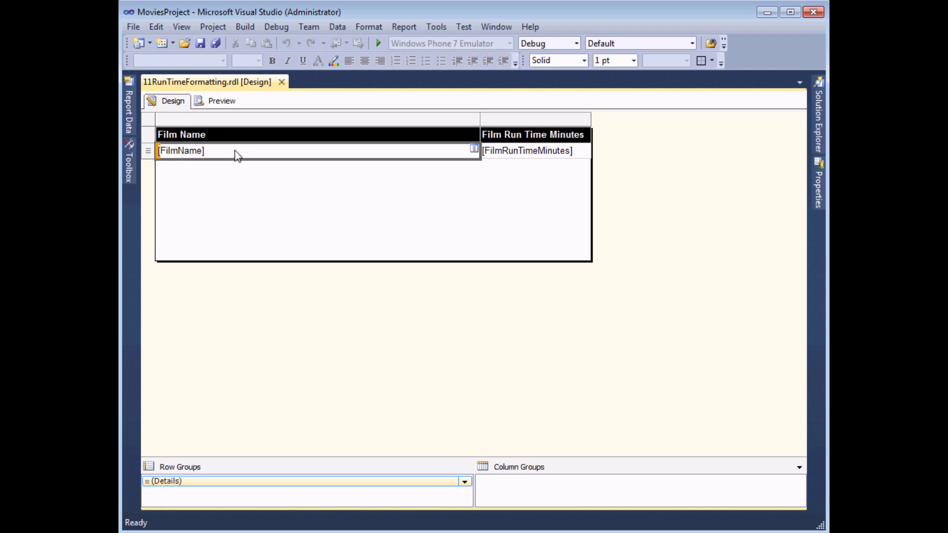
click(146, 154)
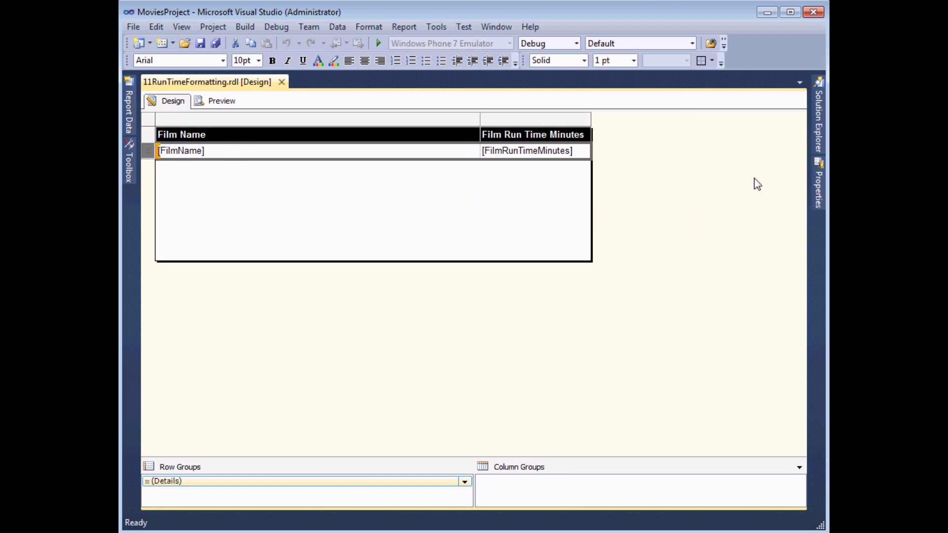
mouse_move(823, 183)
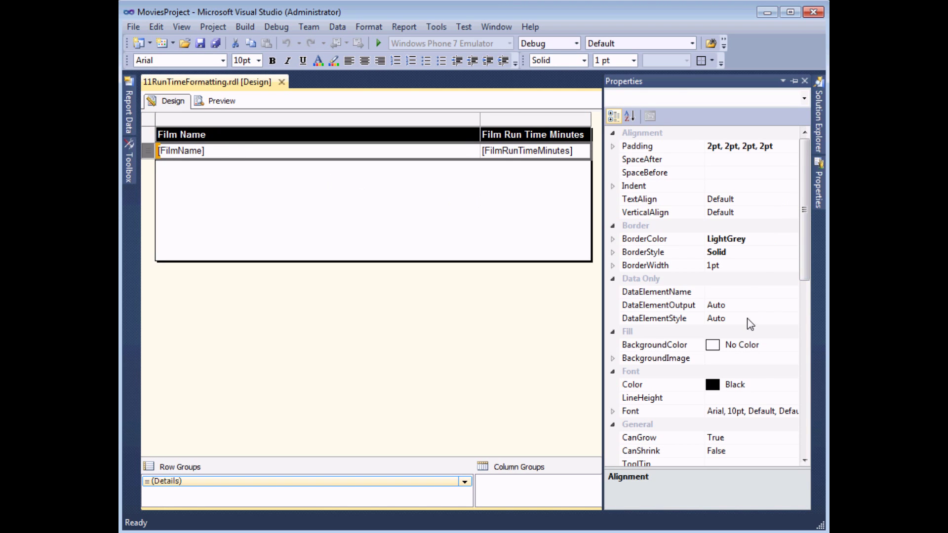
click(776, 349)
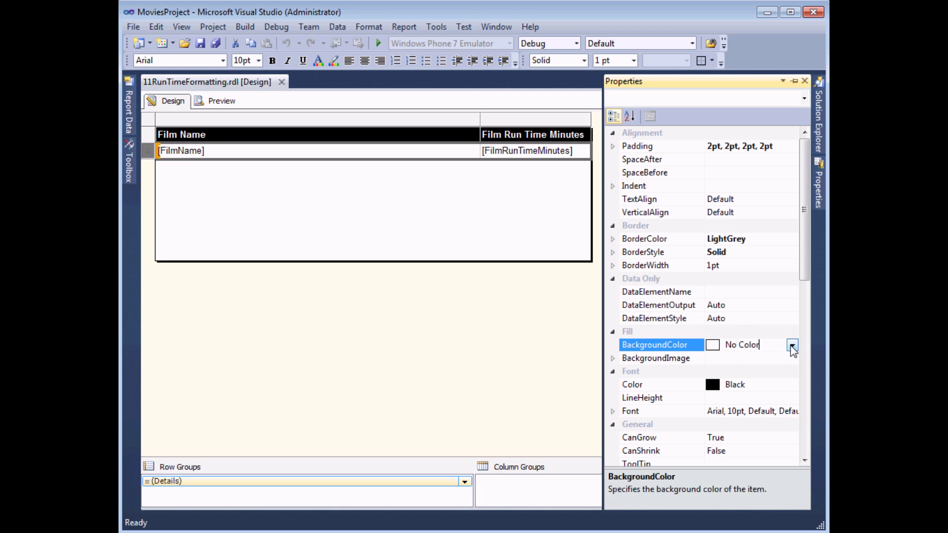
click(792, 345)
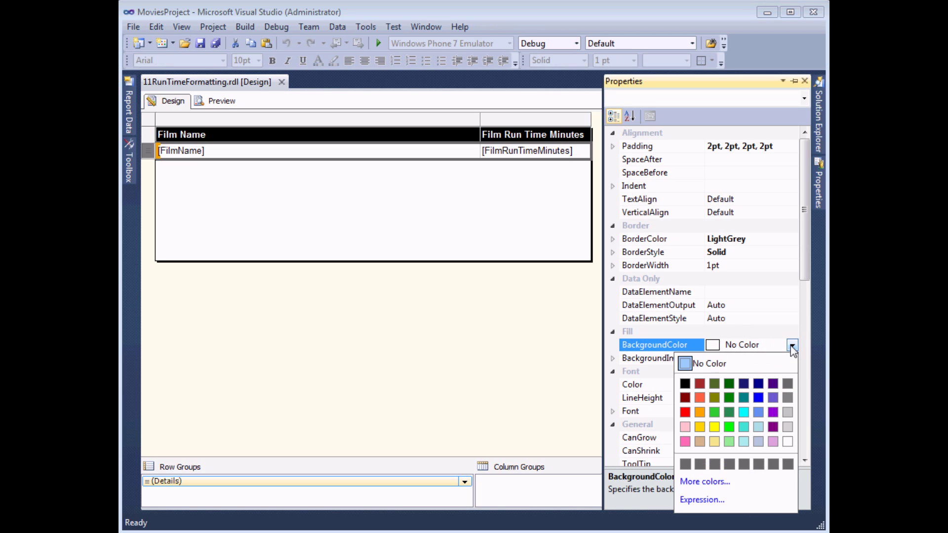
click(702, 500)
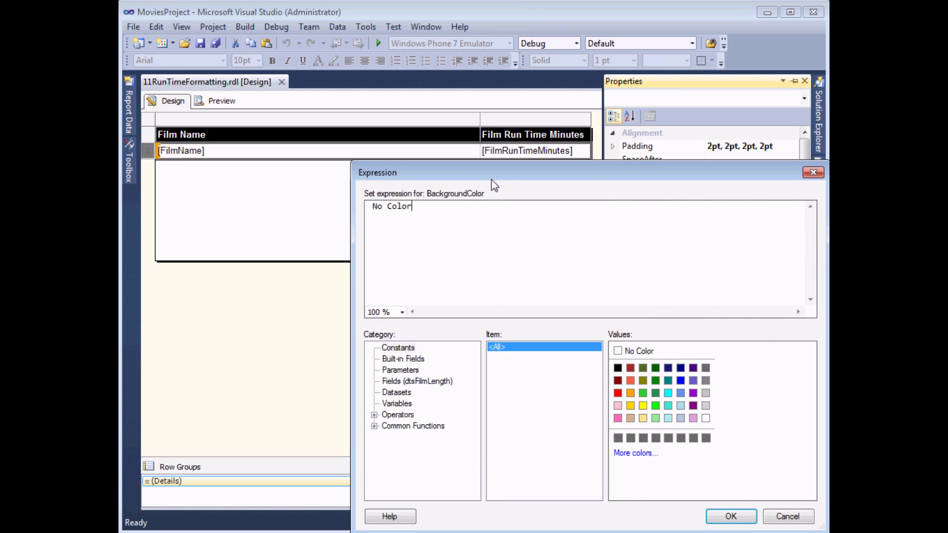
Step: Start the expression with Switch from Program Flow and list the dtsFilmLength fields
drag(491, 180, 352, 86)
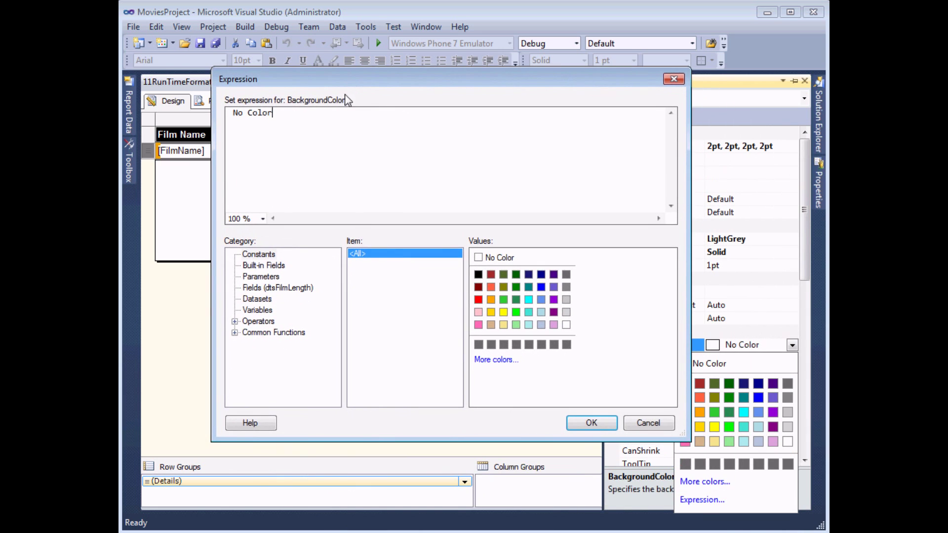
click(235, 333)
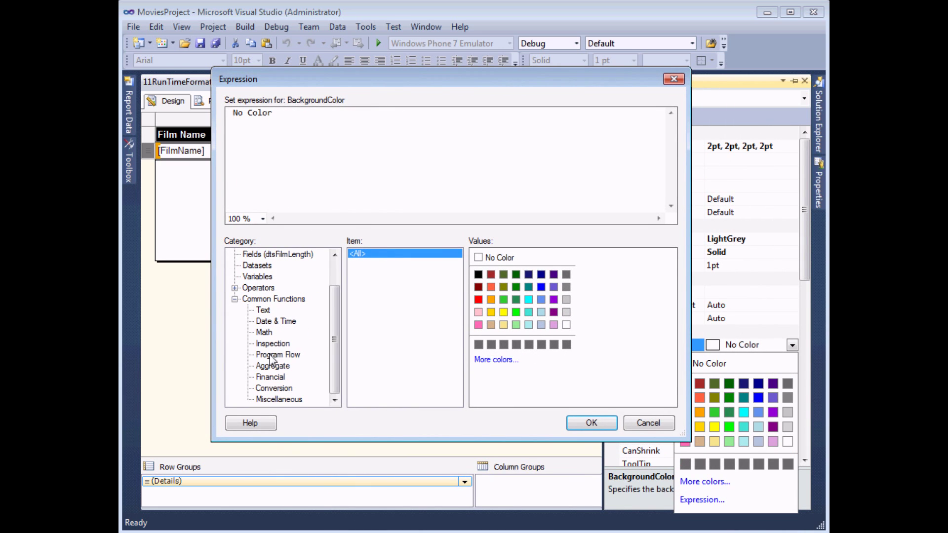
click(272, 355)
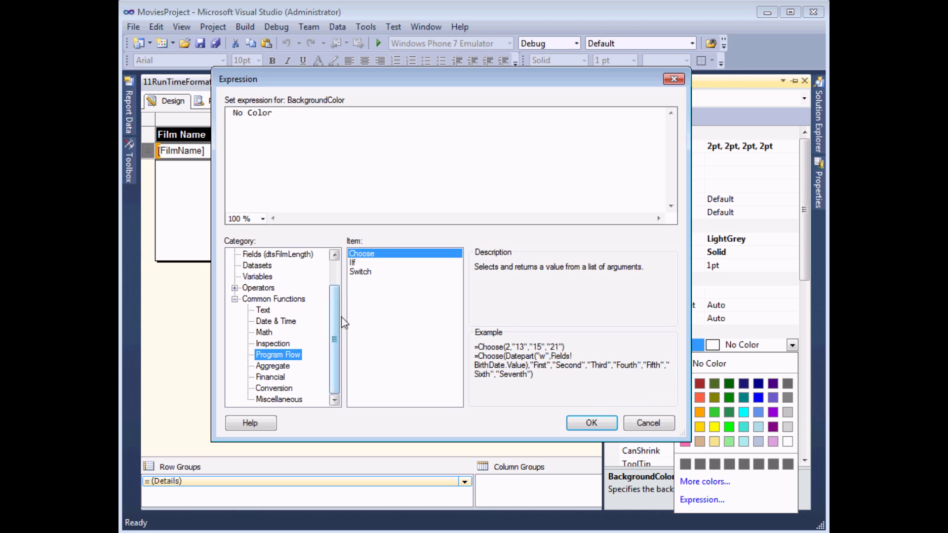
click(369, 273)
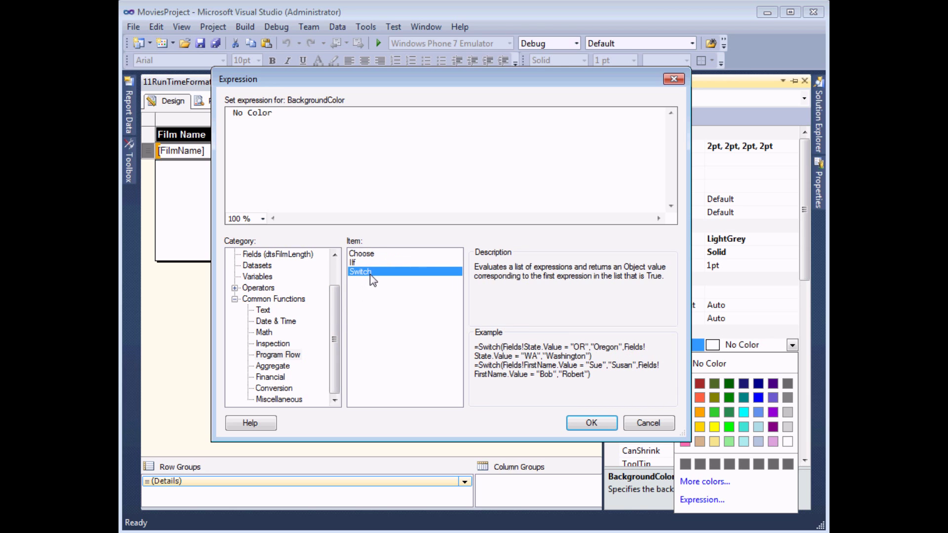
double_click(370, 271)
click(296, 254)
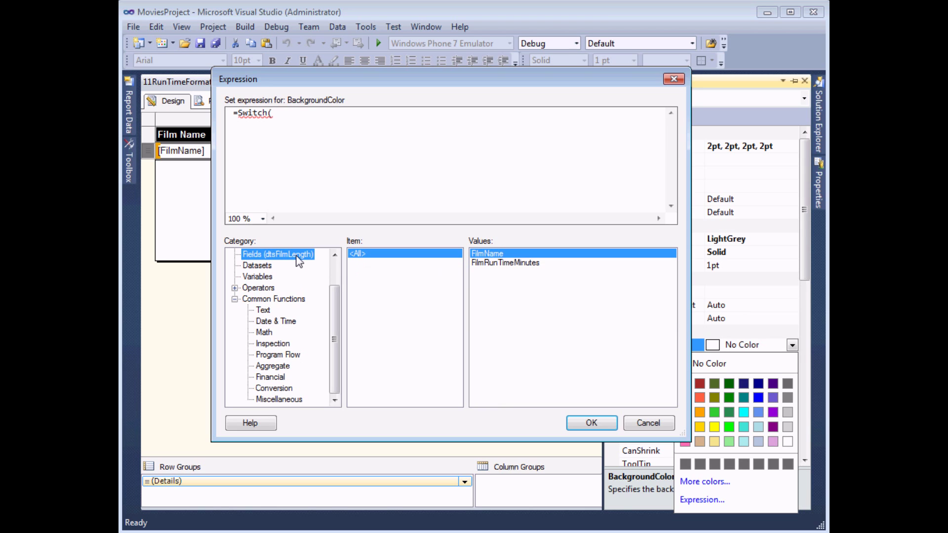
Step: Add the first case: FilmRunTimeMinutes < 100 gives "LightSteelBlue"
double_click(490, 263)
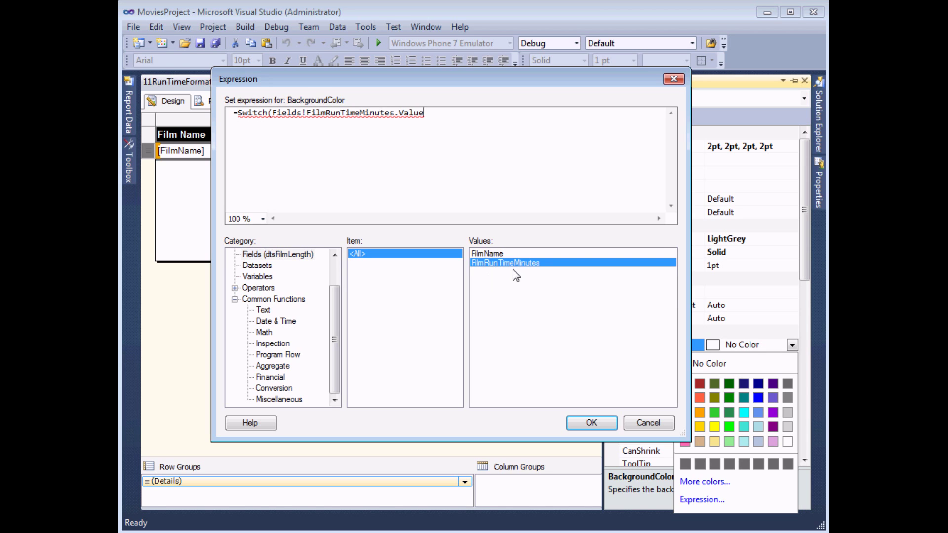
text(<100)
text(,)
scroll(336, 297, up, 1)
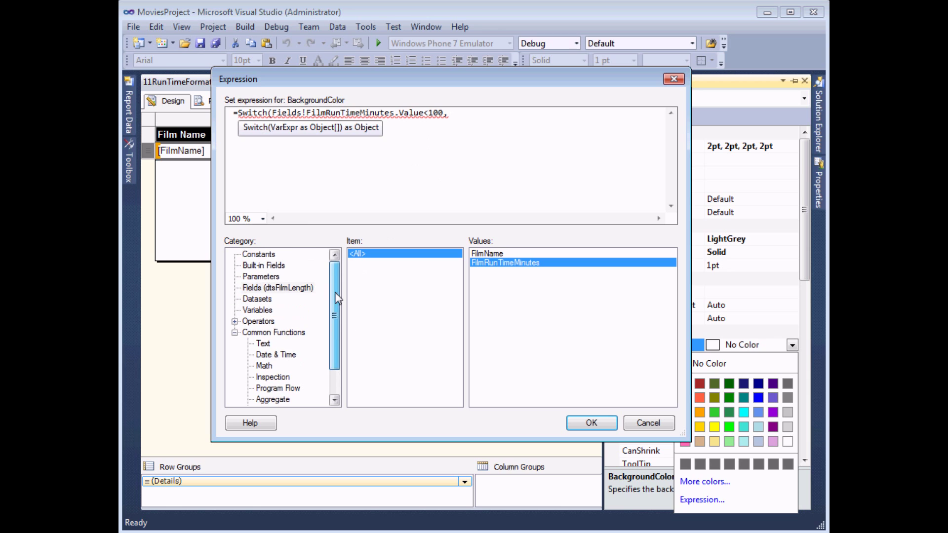
click(266, 255)
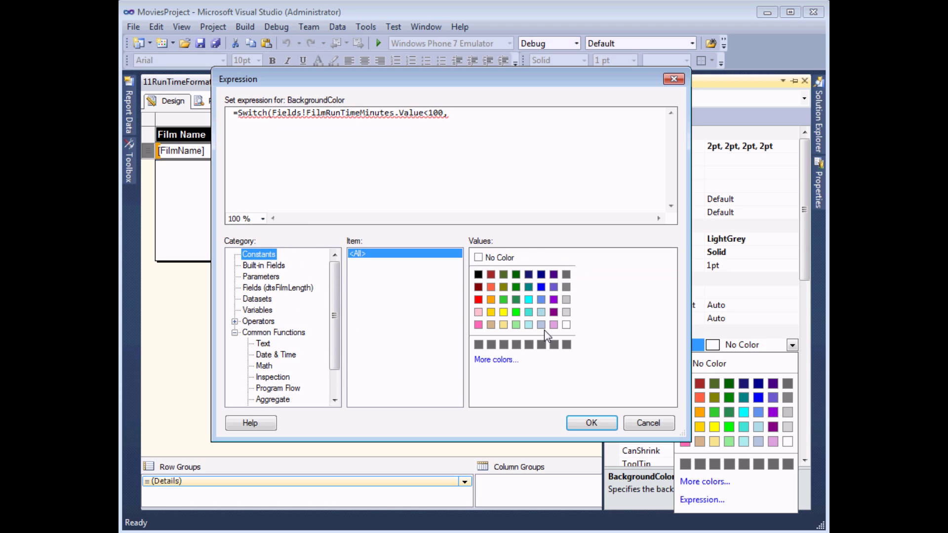
double_click(541, 324)
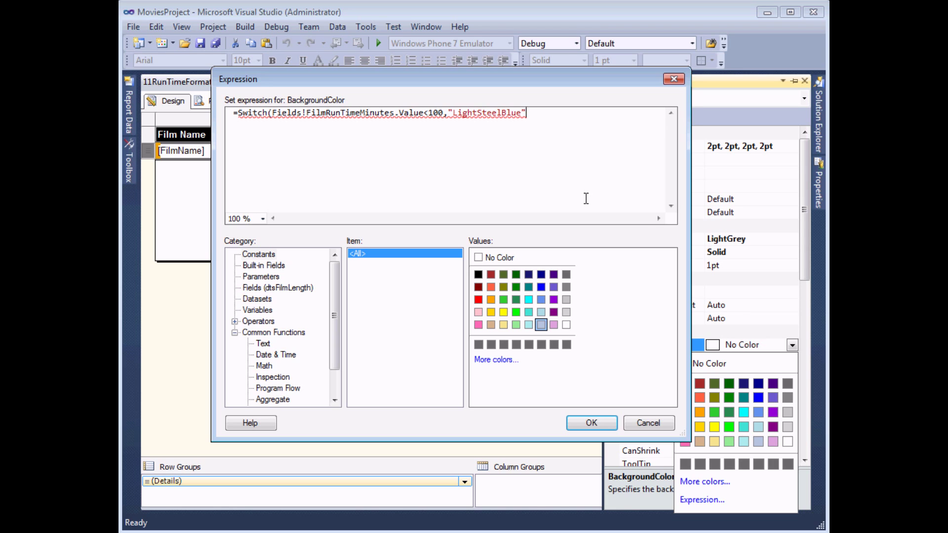
text(,)
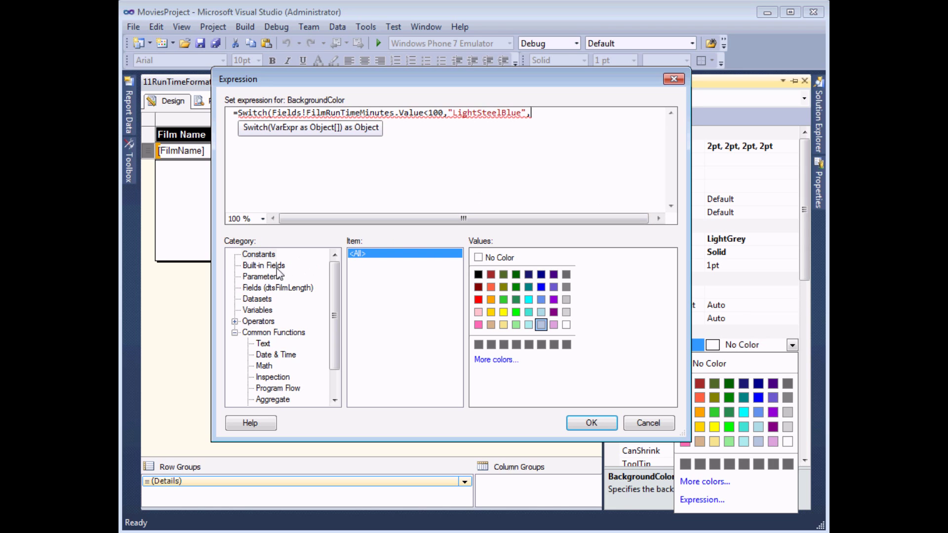
Step: Add the second case: FilmRunTimeMinutes < 150 gives "CornflowerBlue", fixing the missing comma
click(273, 291)
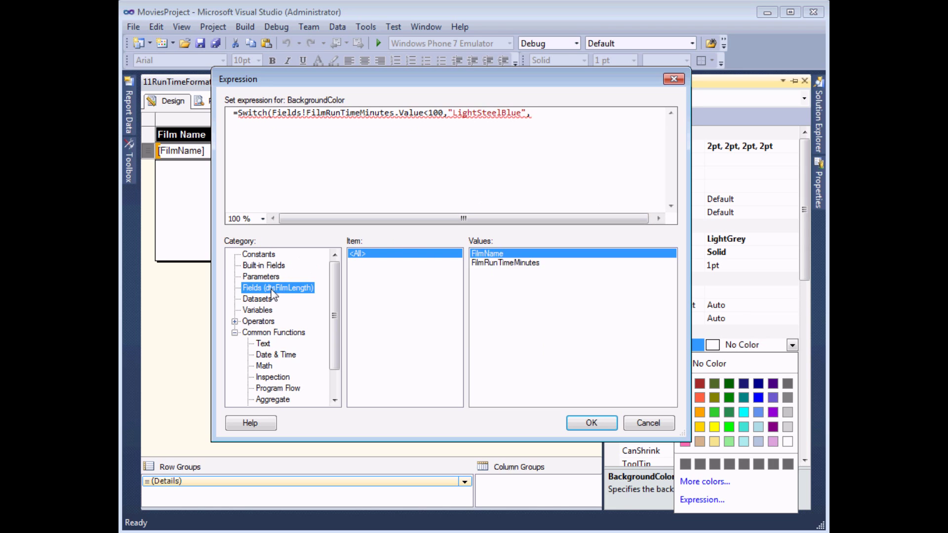
double_click(506, 264)
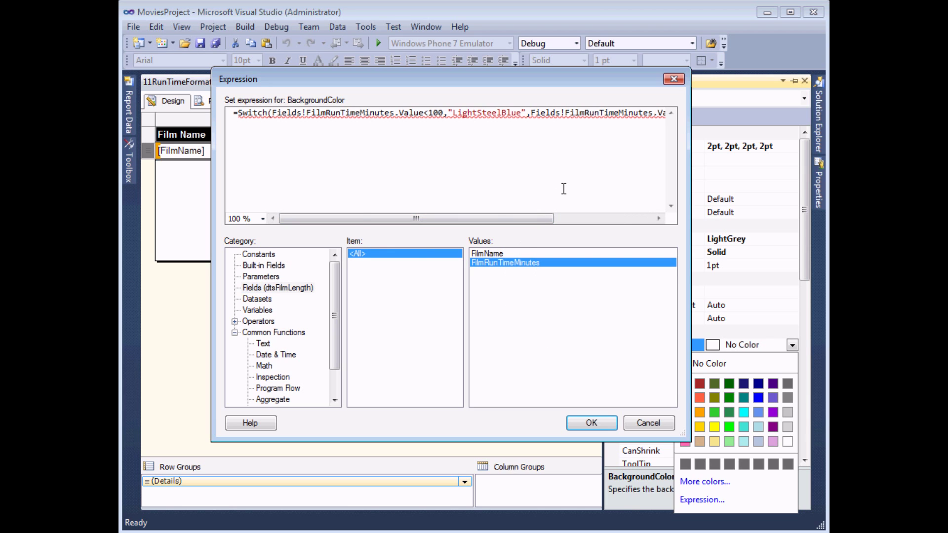
text(<)
text(150)
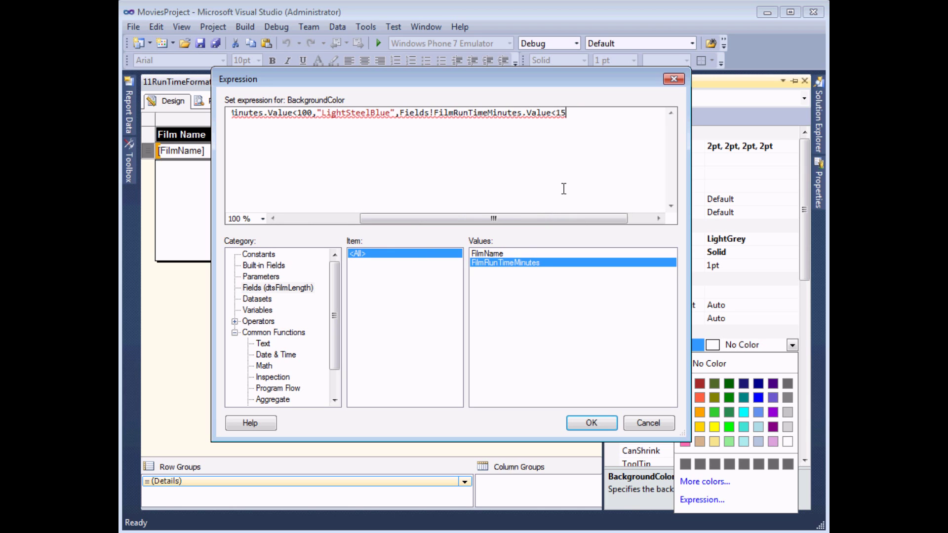
click(252, 256)
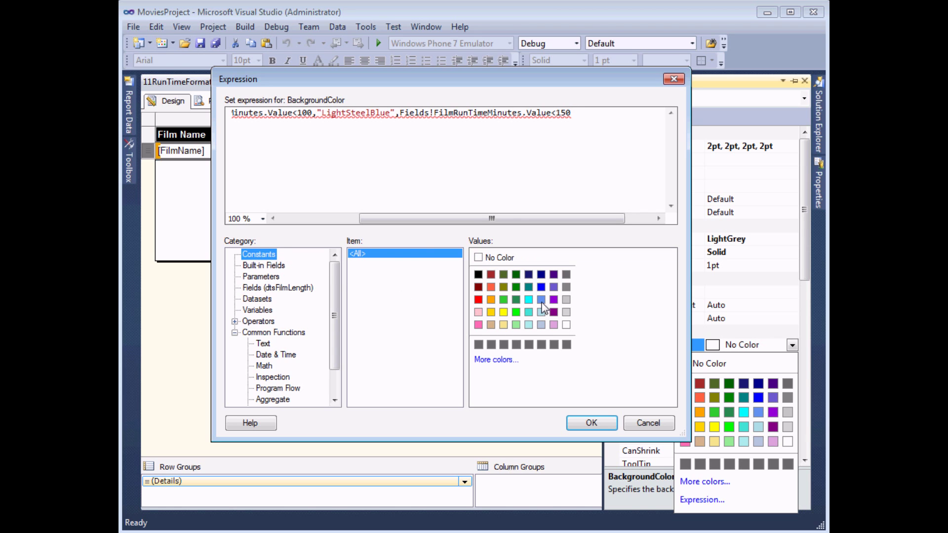
double_click(541, 299)
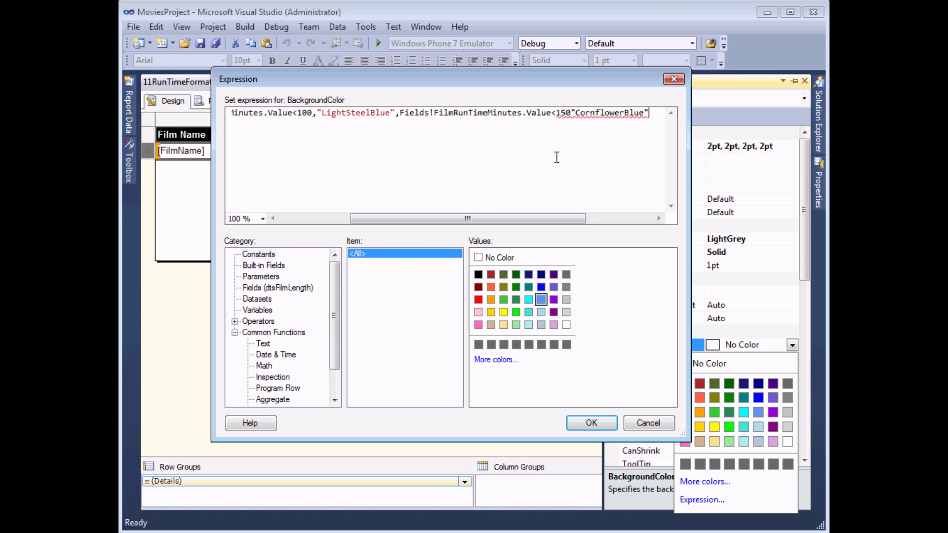
click(571, 113)
text(,)
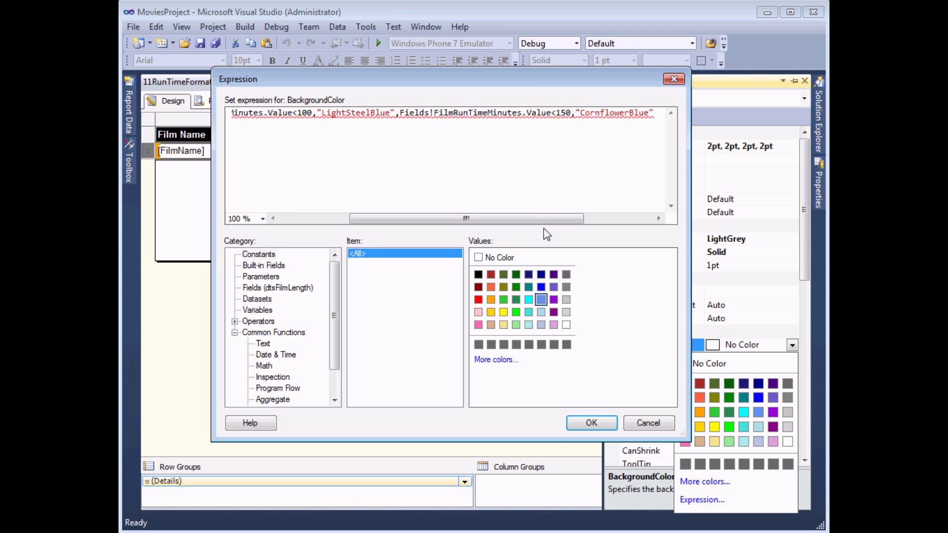
drag(543, 218, 613, 218)
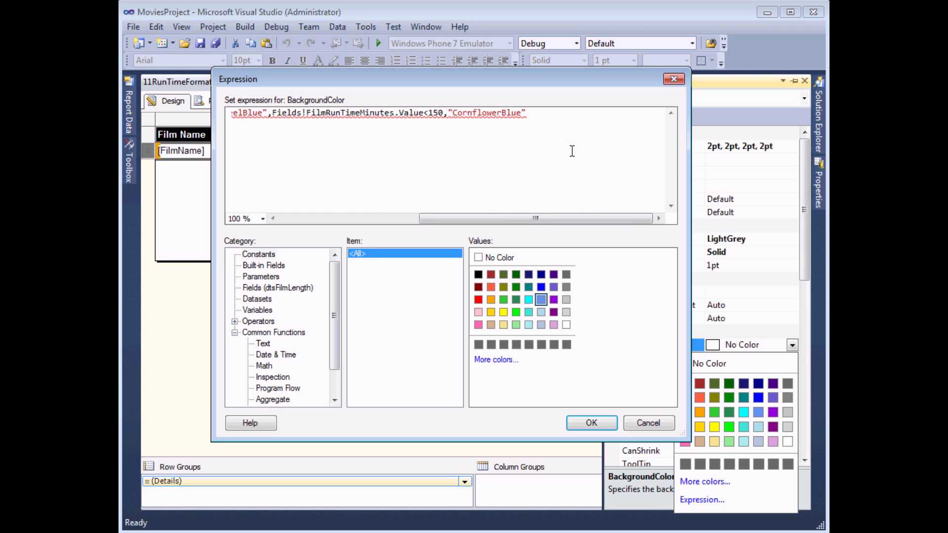
text(,)
Step: Add the third case: FilmRunTimeMinutes < 200 gives "SlateBlue"
click(288, 288)
double_click(502, 264)
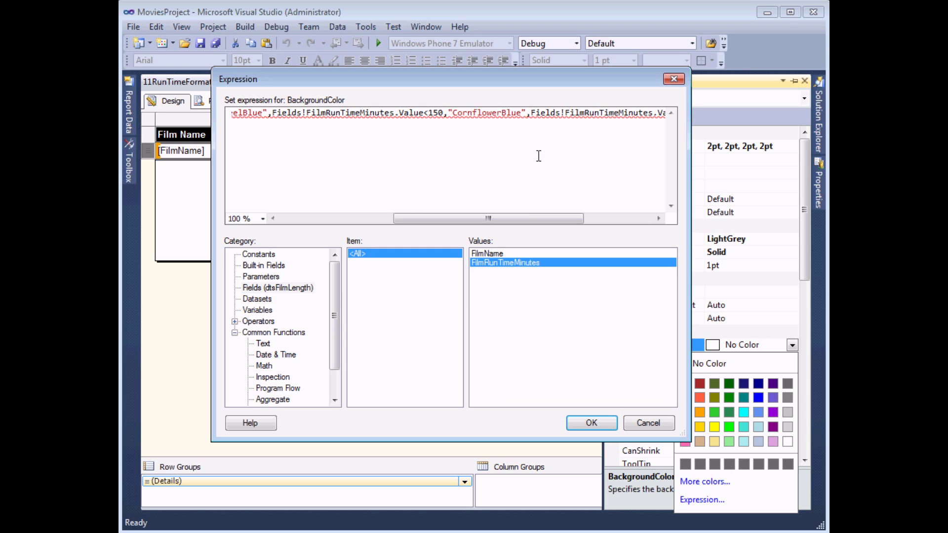
text(<200)
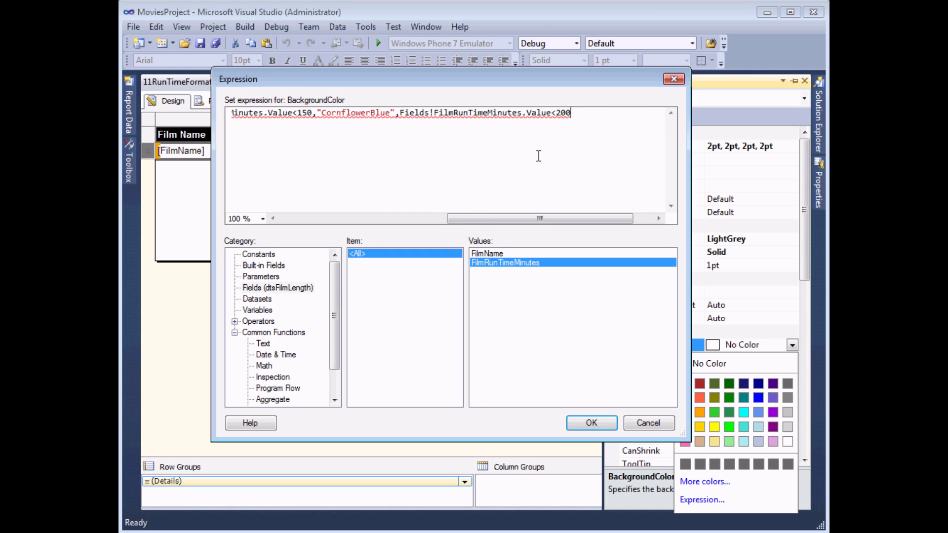
text(,)
click(273, 256)
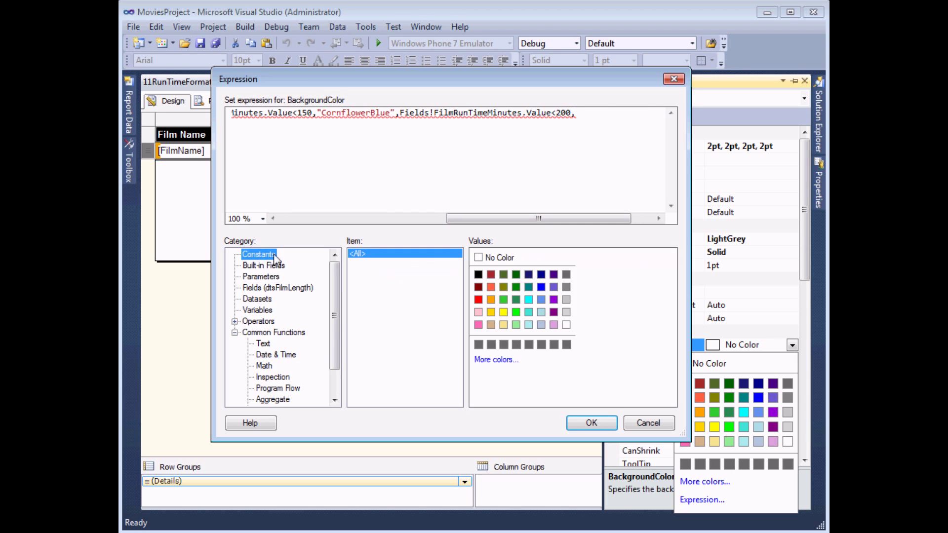
double_click(554, 289)
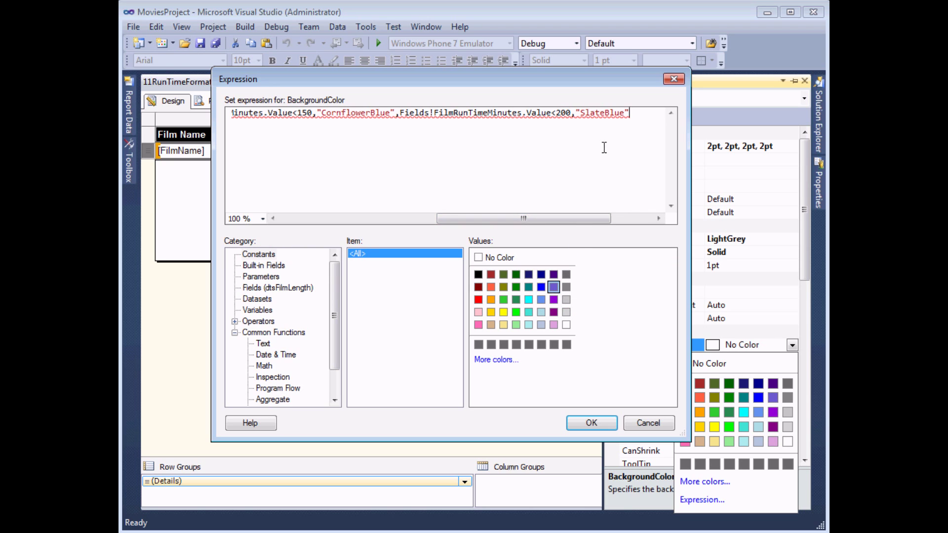
text(,)
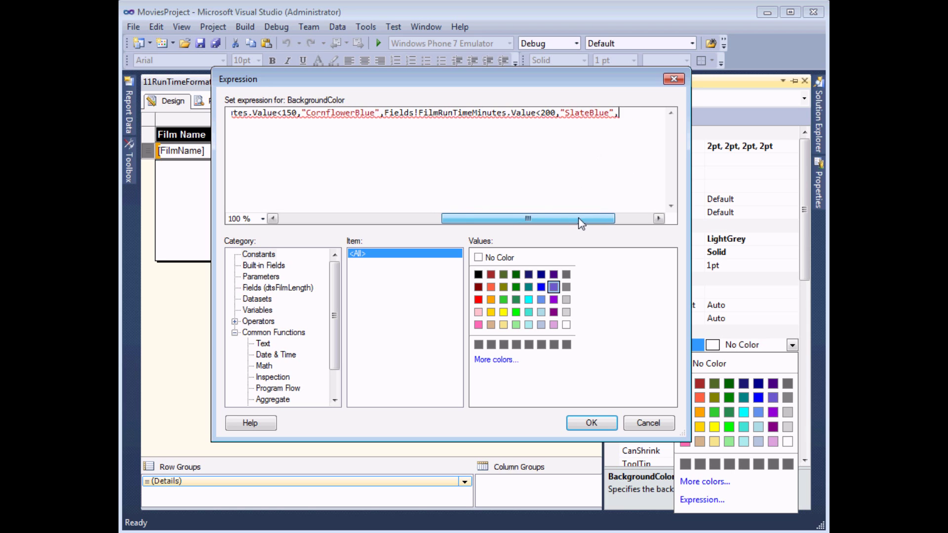
Step: Finish with TRUE, "DarkBlue" as the fallback, close the Switch and apply it
drag(581, 224, 619, 220)
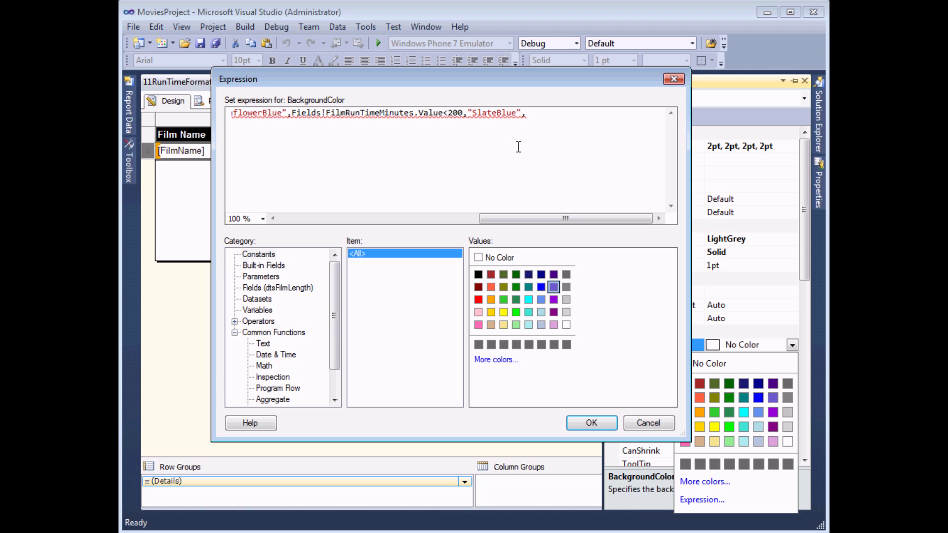
text(TRUE,)
click(540, 275)
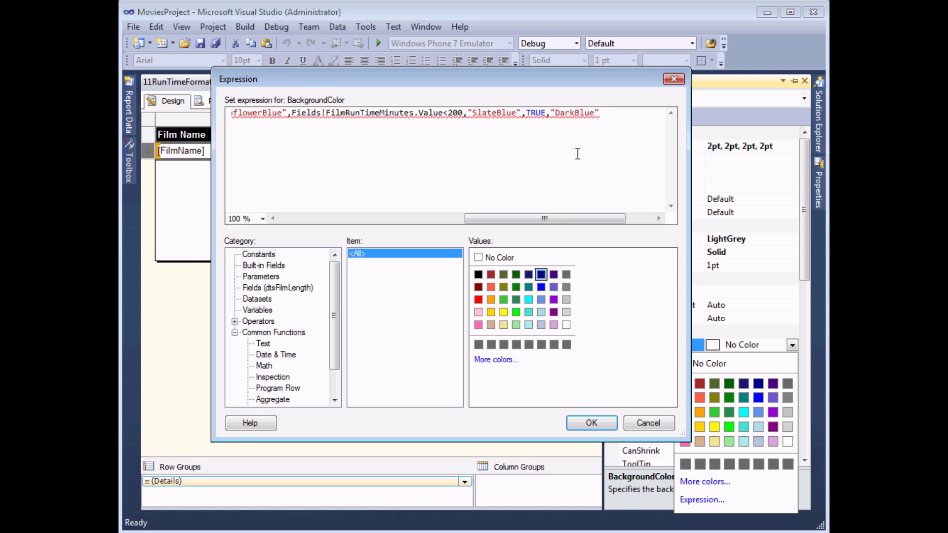
text())
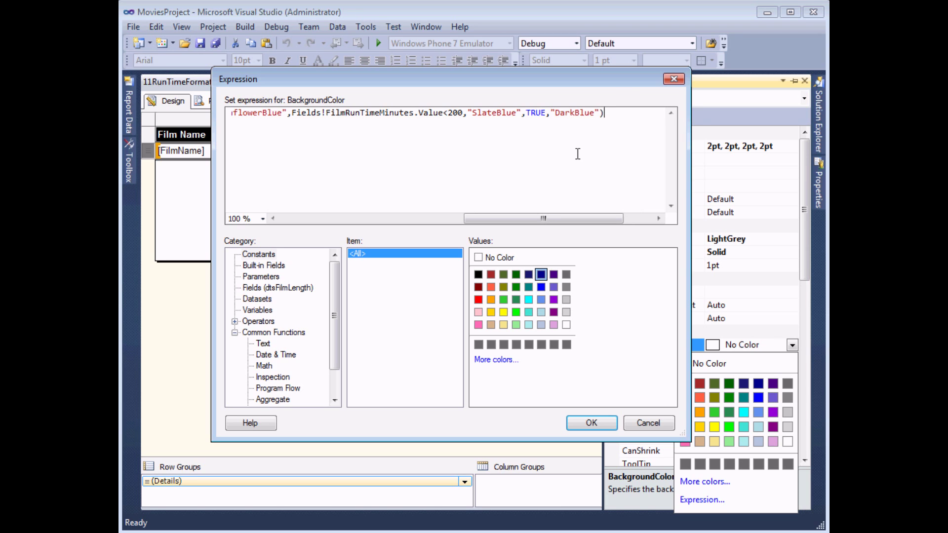
click(591, 423)
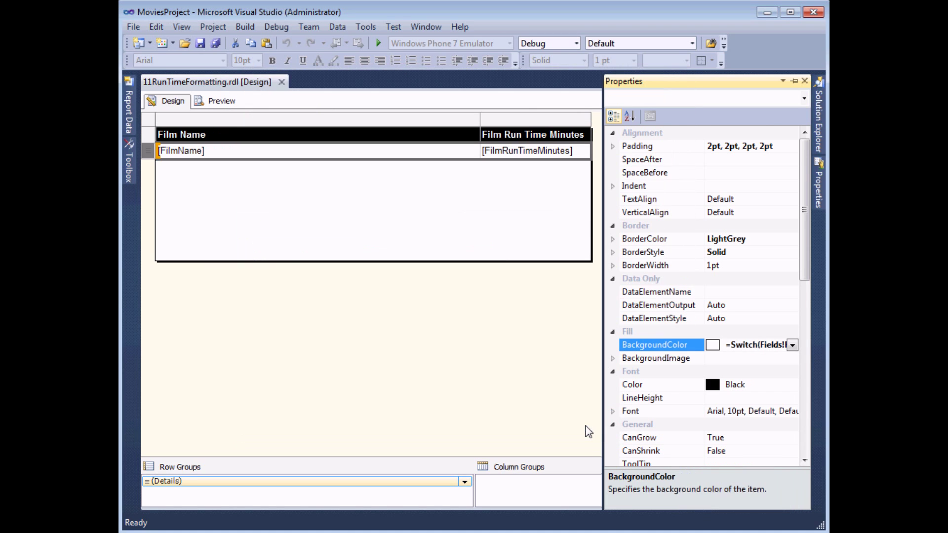
Step: Preview the run-time report and scroll through its blue-shaded film rows
click(221, 103)
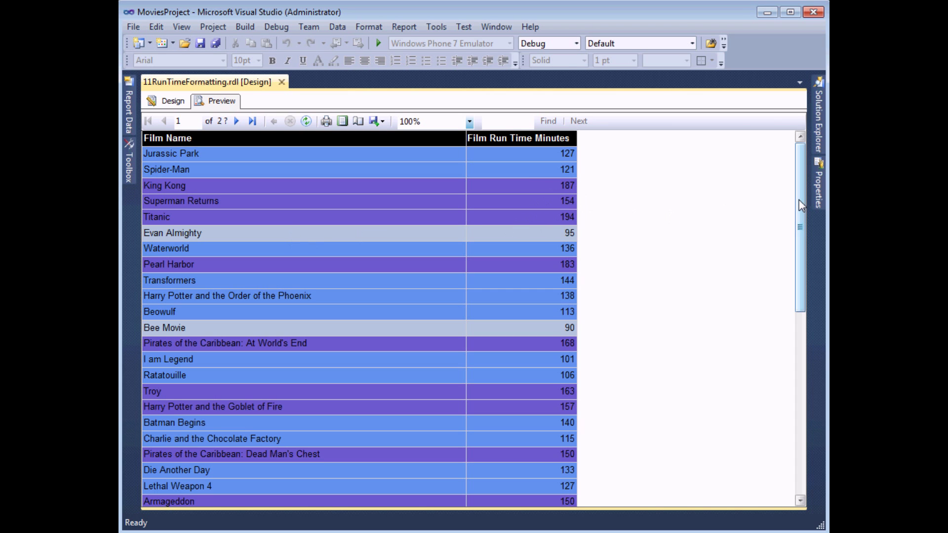
mouse_move(799, 203)
mouse_down()
mouse_move(800, 398)
mouse_move(794, 199)
mouse_up()
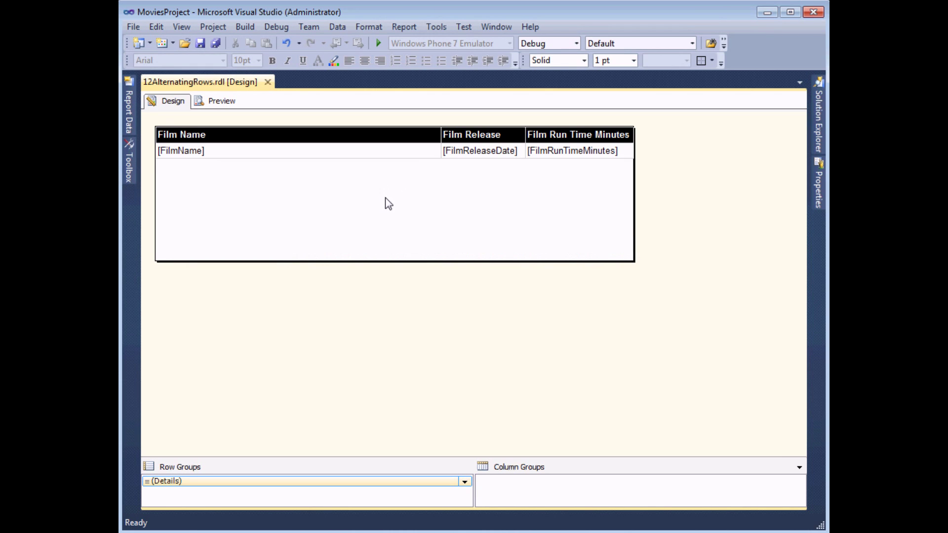
Step: Select the 12AlternatingRows detail row and open the expression editor for its BackgroundColor
click(299, 151)
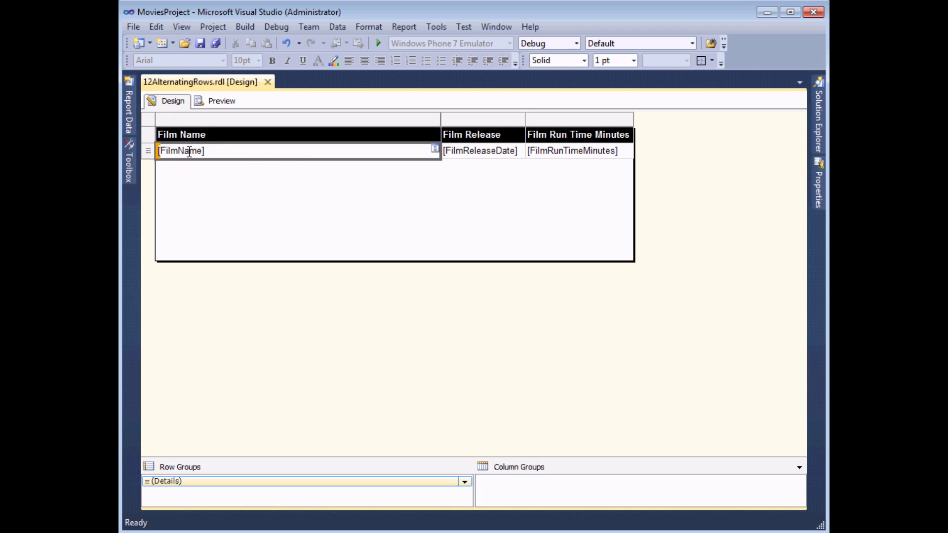
click(147, 152)
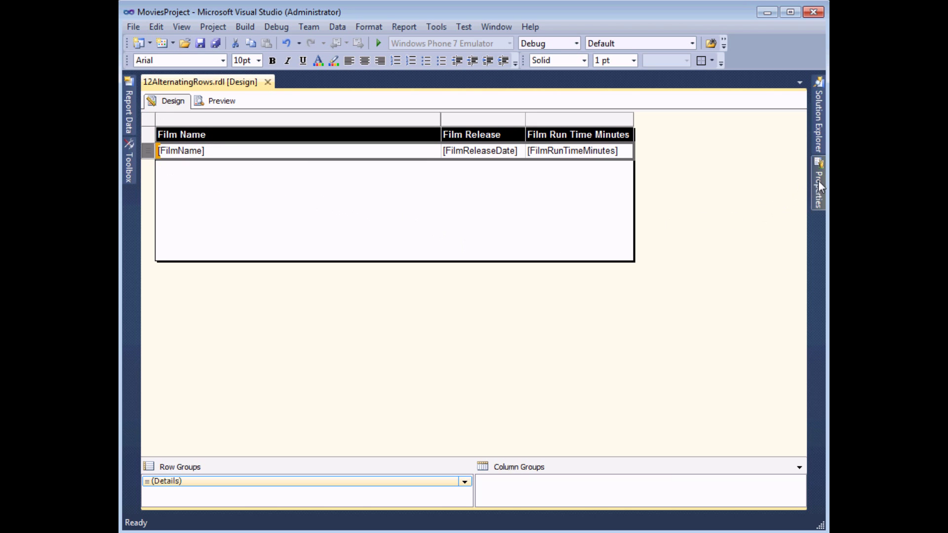
mouse_move(819, 186)
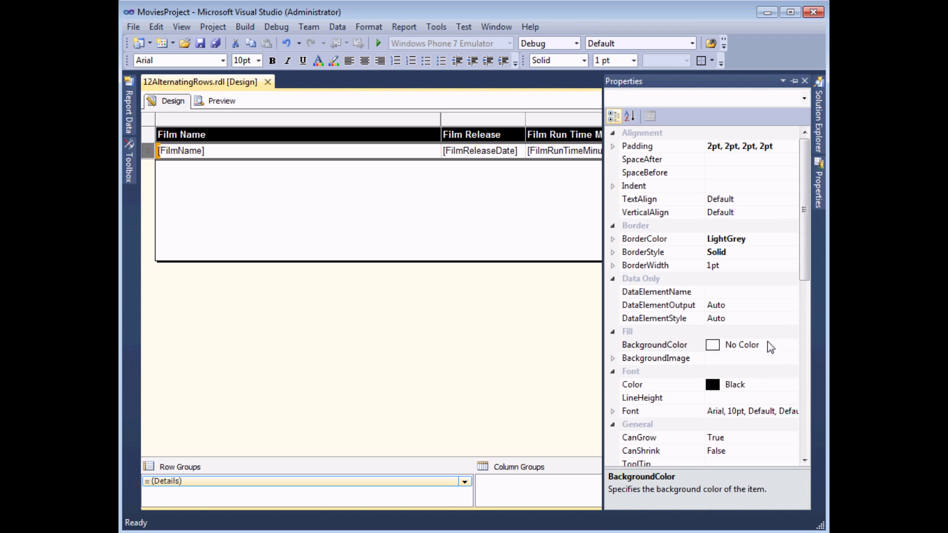
click(768, 345)
click(792, 345)
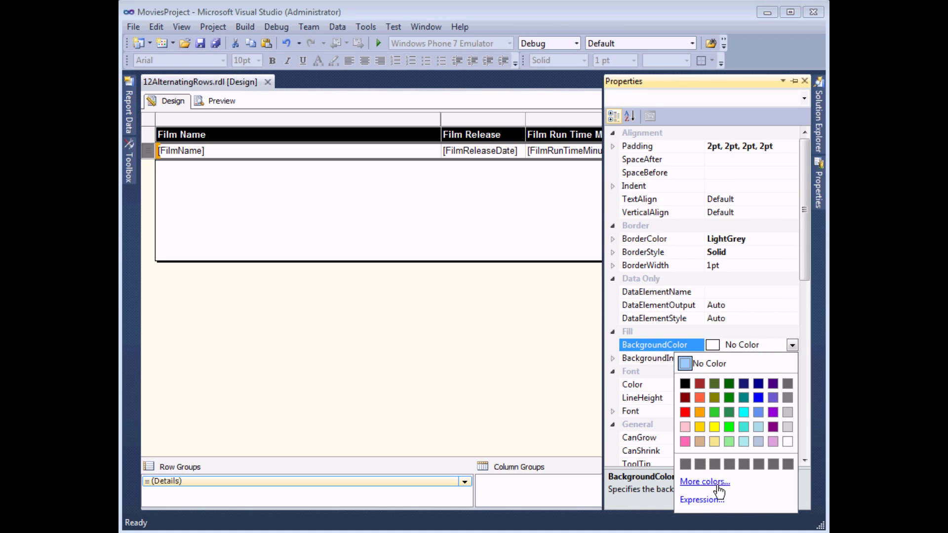
click(708, 501)
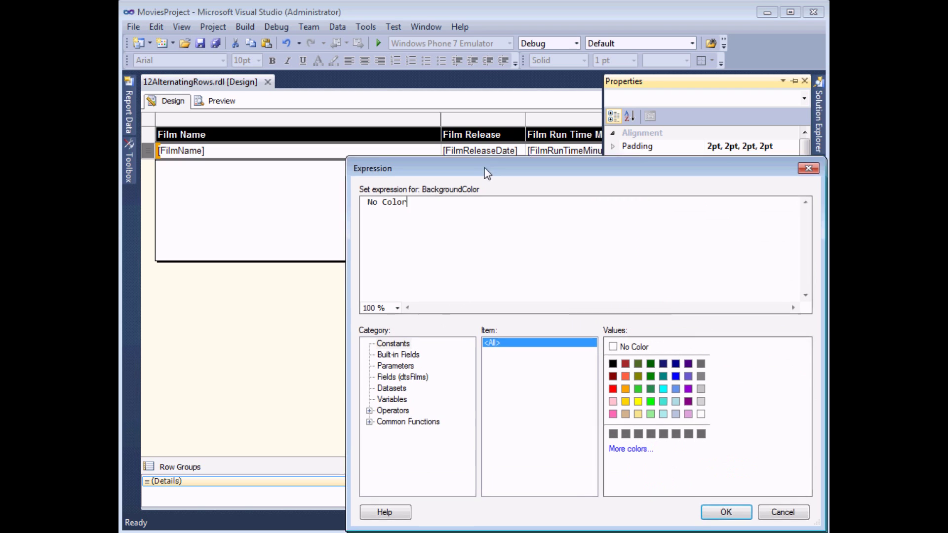
Step: Replace No Color with the condition =IIf(RowNumber(Nothing) MOD 2 = 0, using IIf and RowNumber
drag(488, 175, 340, 83)
drag(283, 113, 217, 118)
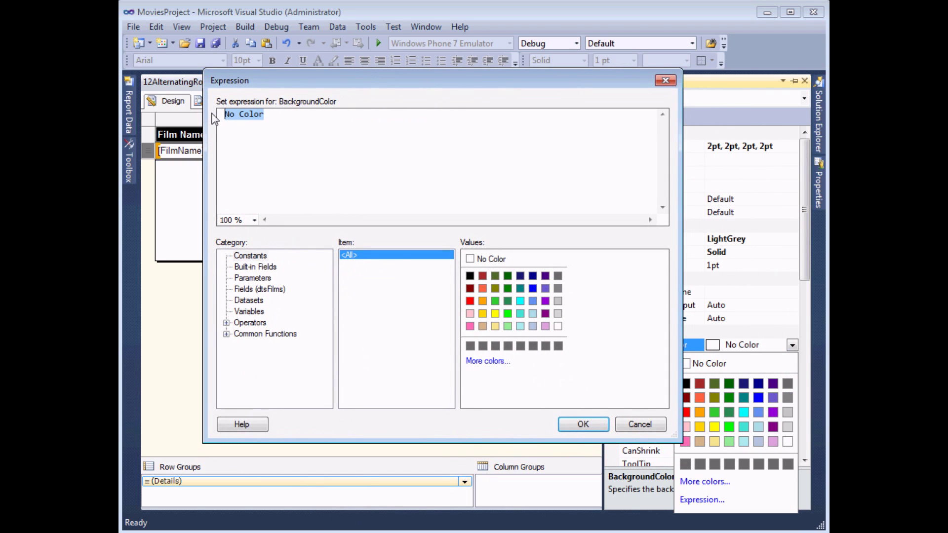
key(Delete)
click(226, 334)
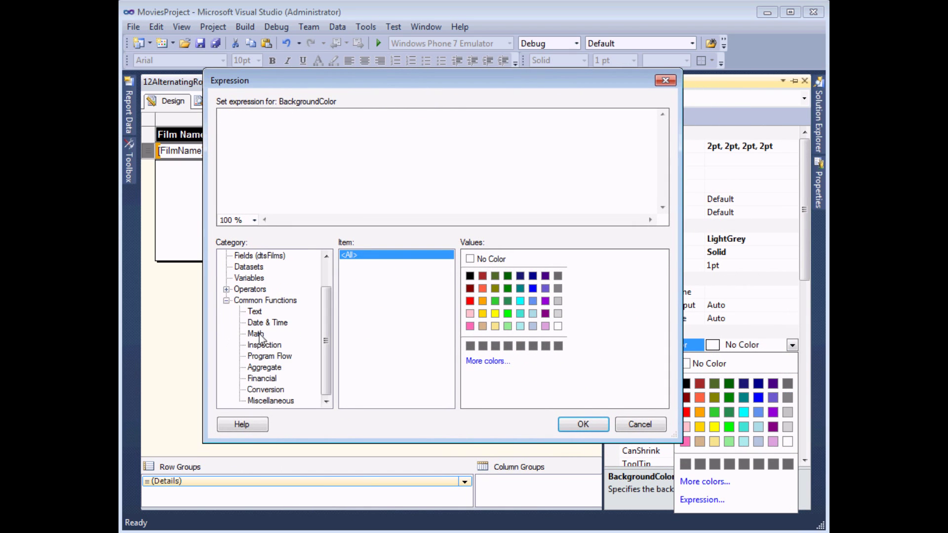
click(264, 356)
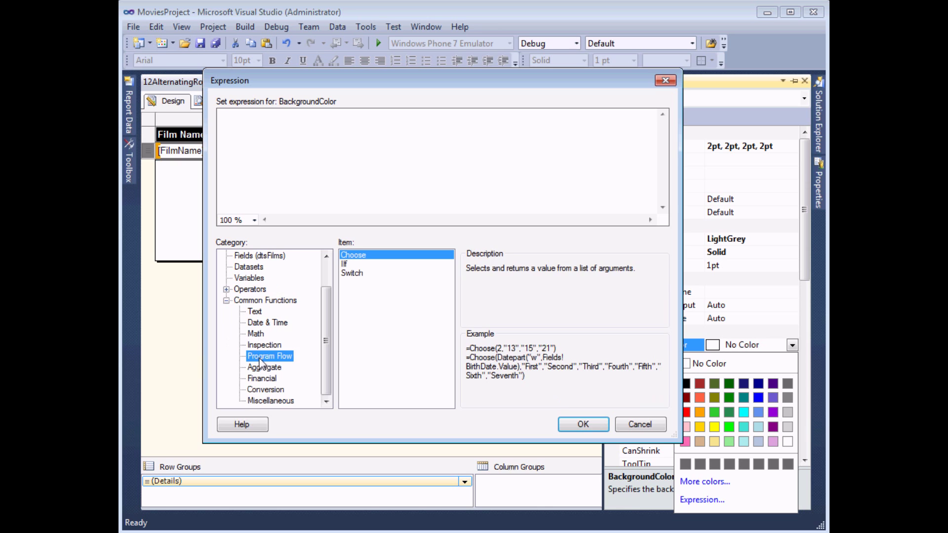
double_click(348, 265)
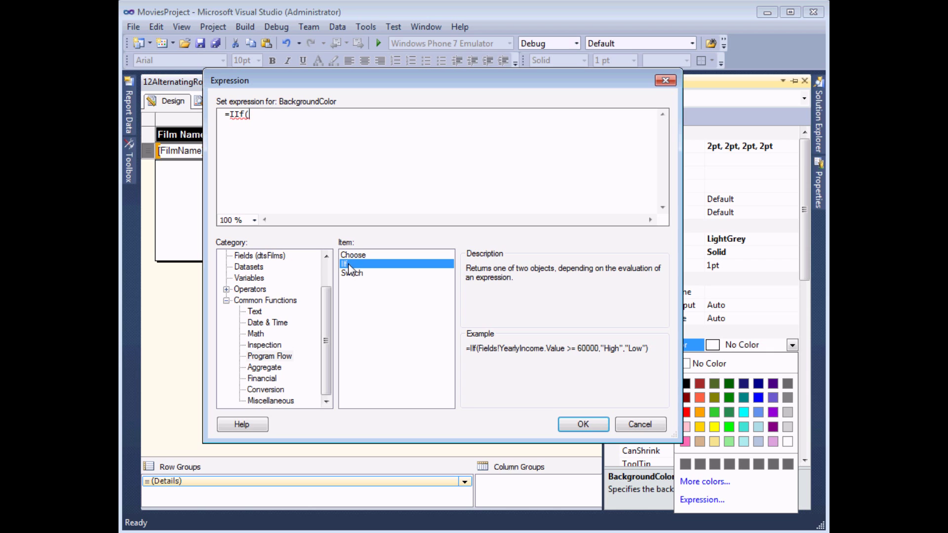
click(275, 400)
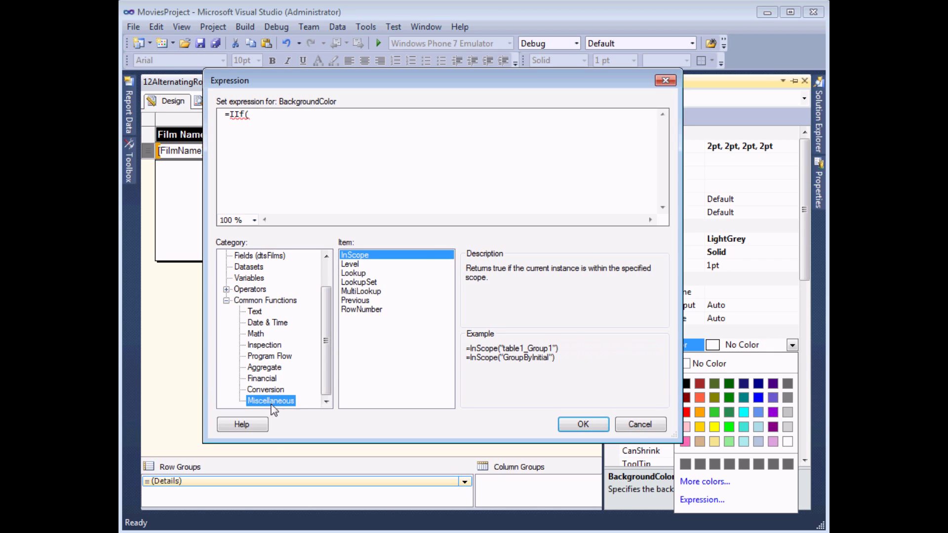
double_click(361, 310)
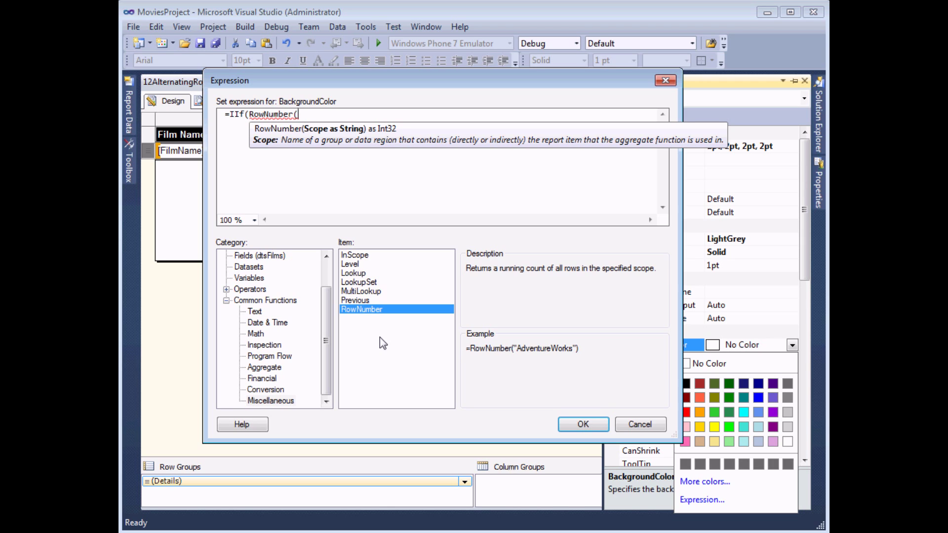
text(Nothing))
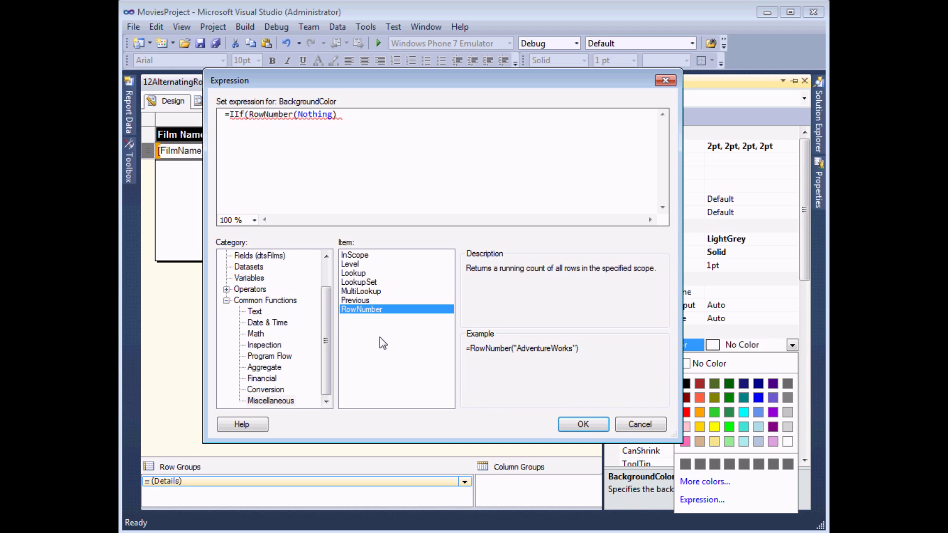
text(MOD)
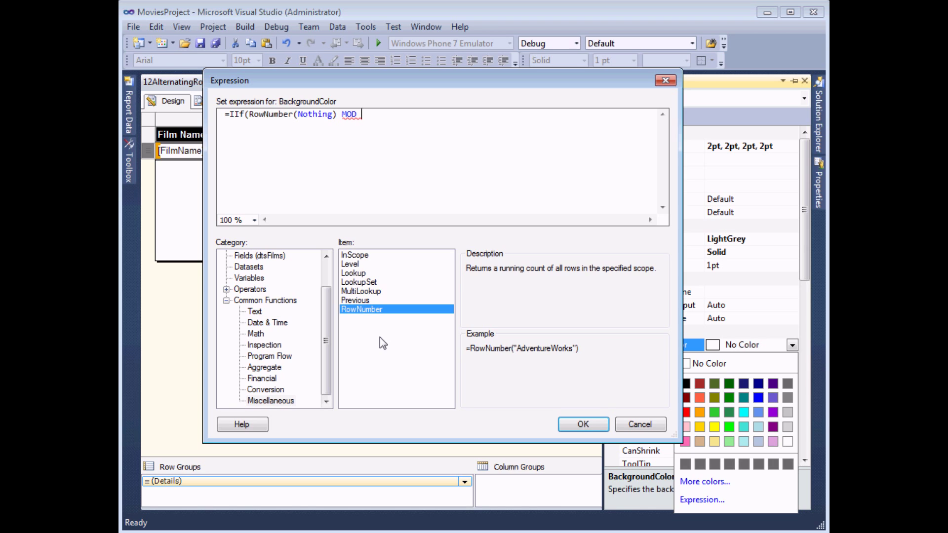
text( 2 = 0)
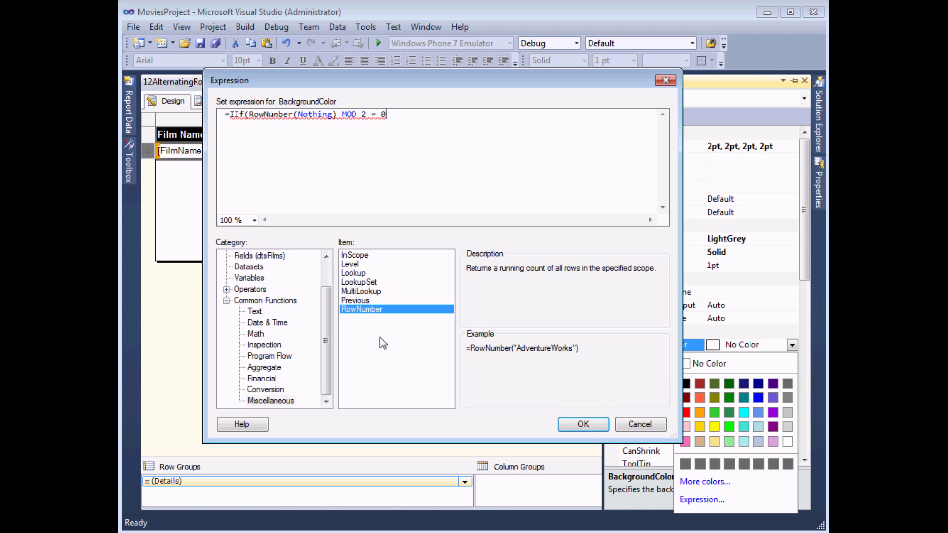
text(,)
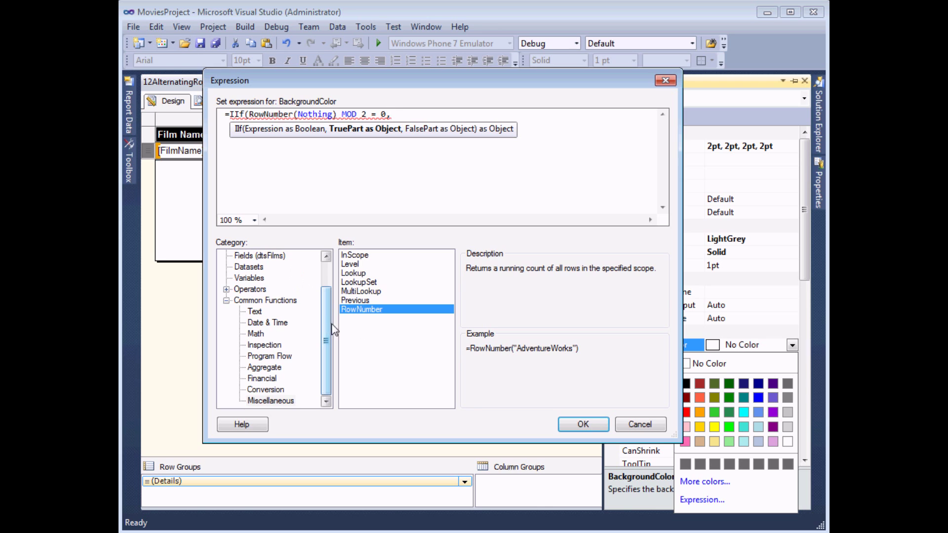
Step: Complete the IIf with "LightSteelBlue" for even rows and "Pink" otherwise, then apply it
scroll(332, 326, up, 2)
click(250, 255)
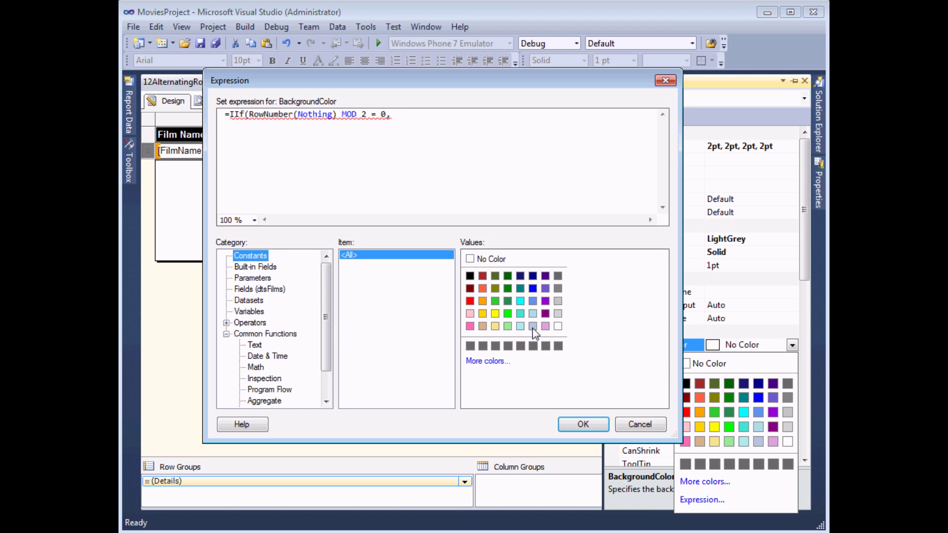
double_click(532, 326)
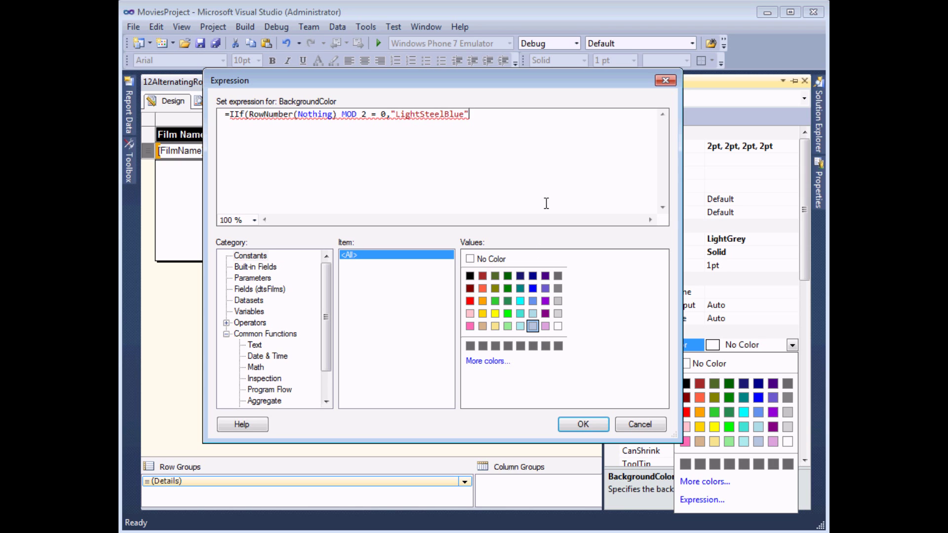
text(,)
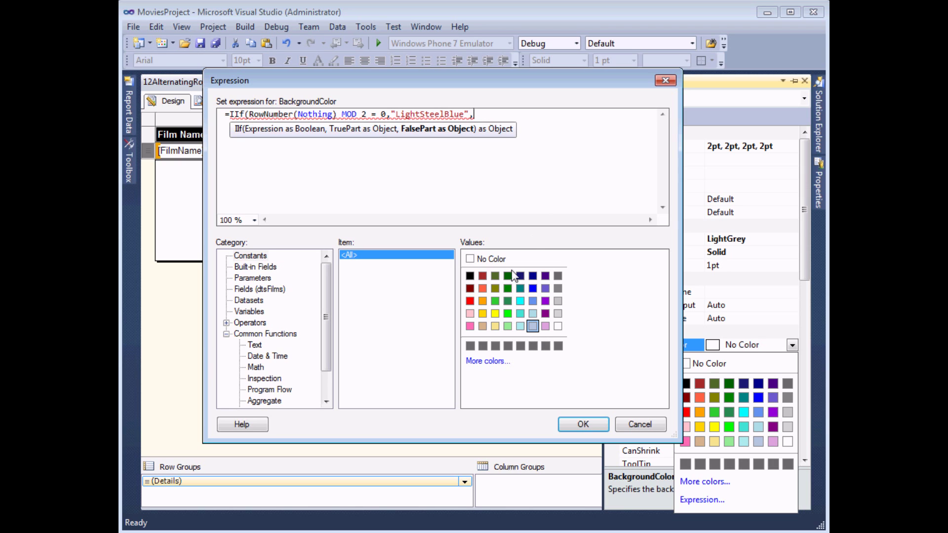
double_click(470, 313)
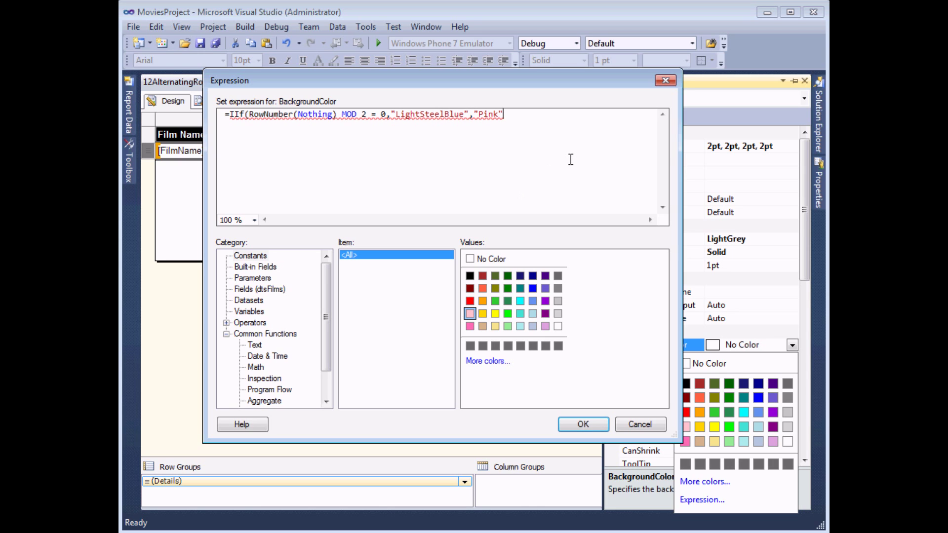
text())
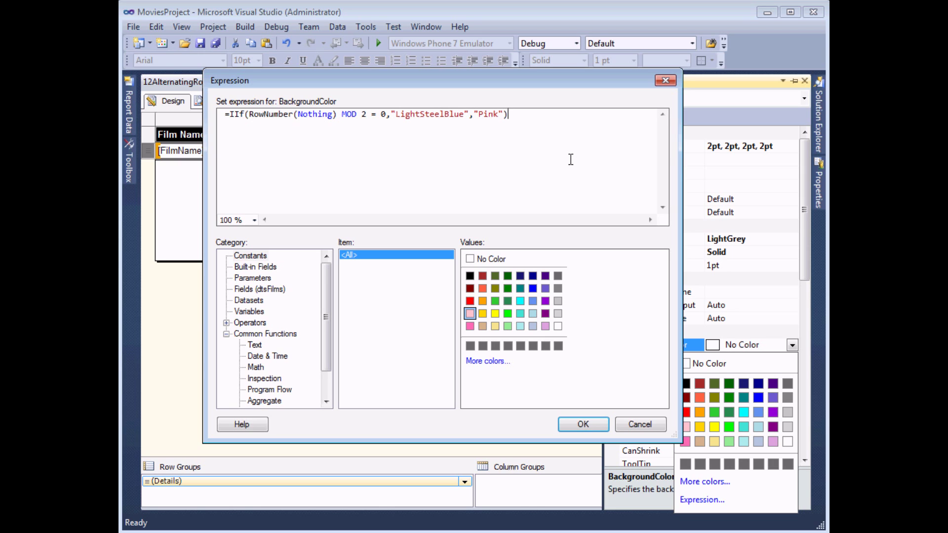
click(578, 435)
Step: Preview the alternating-row film report, then select the ActorName cell in 13FontFormatting's design
click(217, 101)
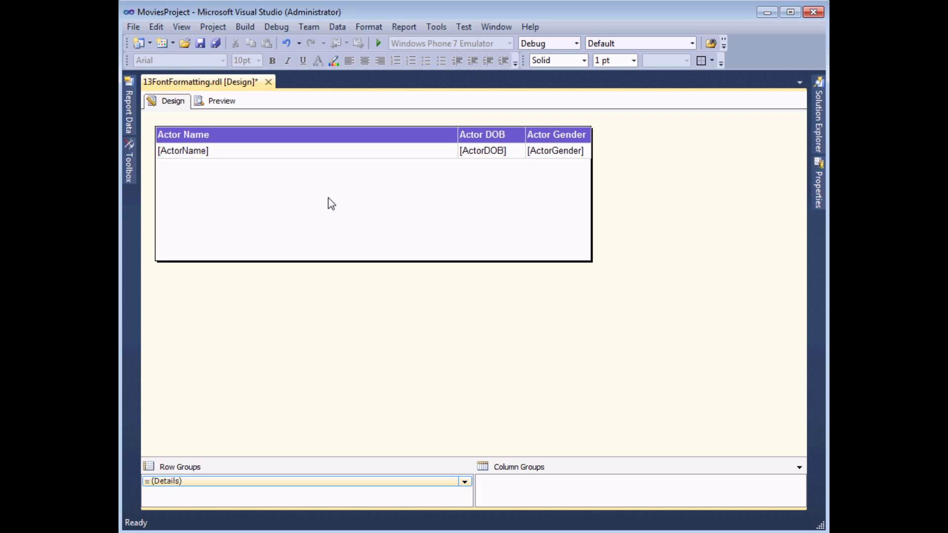
click(271, 152)
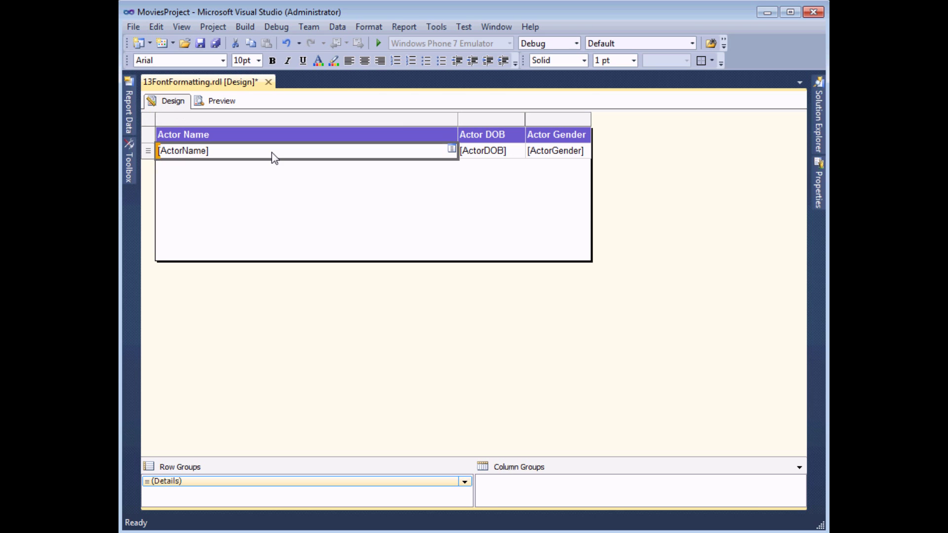
Step: Open the ActorName text box's Font Size expression editor and select its 10pt value
right_click(272, 152)
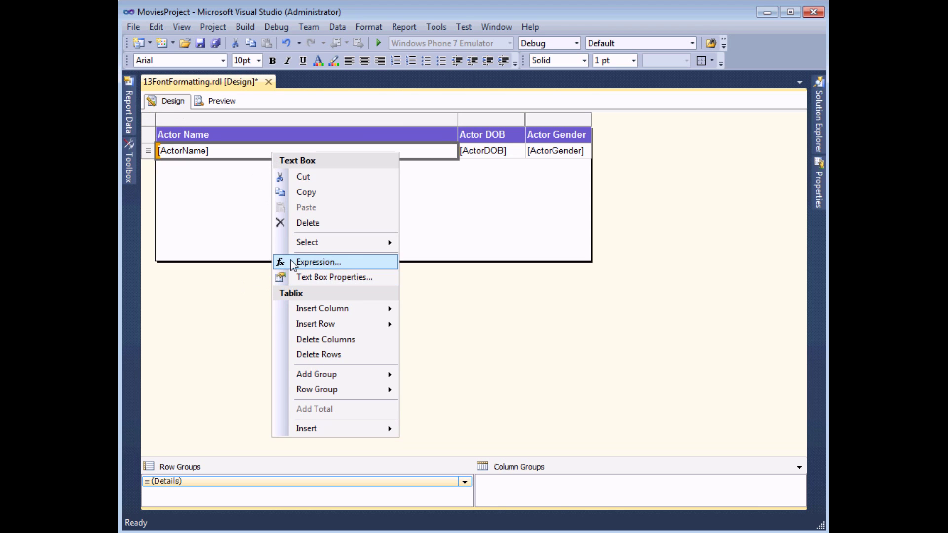
click(319, 280)
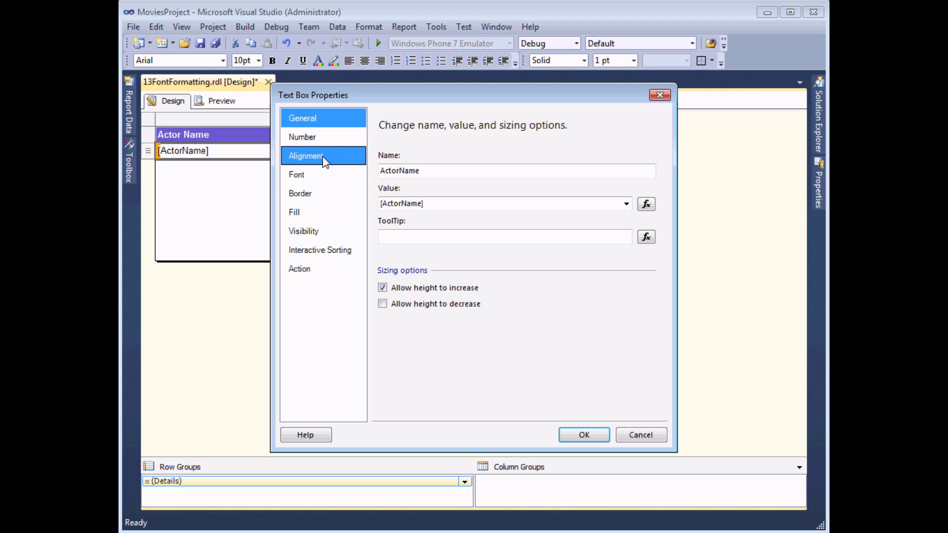
click(311, 176)
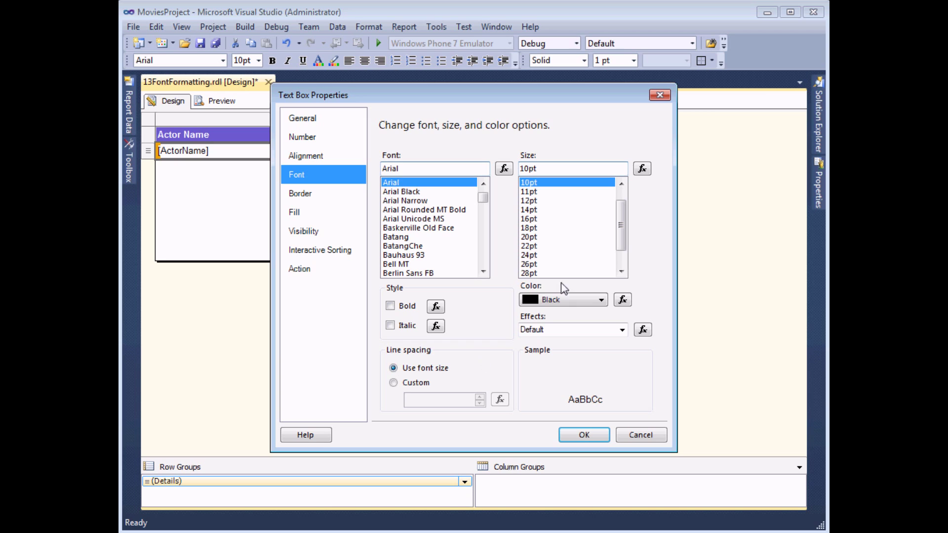
click(642, 170)
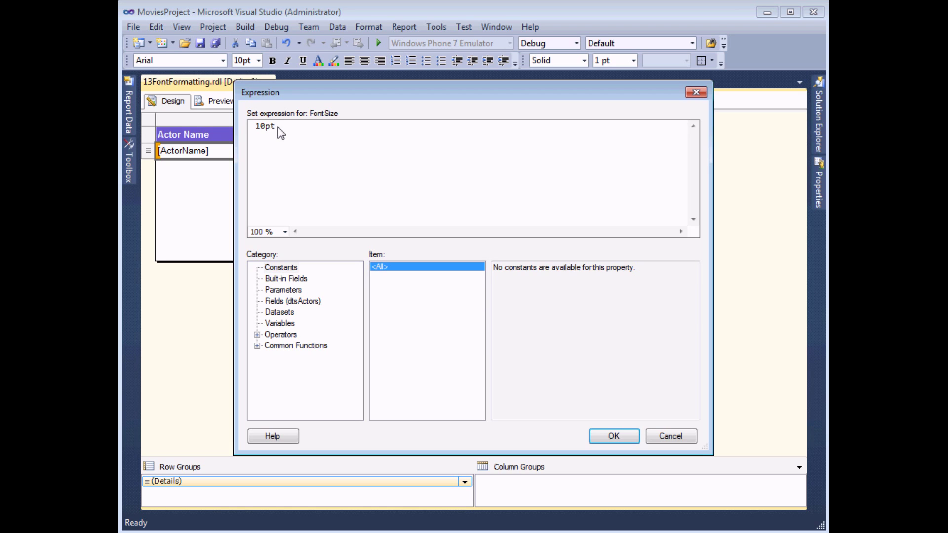
drag(277, 128, 255, 129)
Step: Replace 10pt with =Len(Fields!ActorName.Value) & "pt" and apply it to the ActorName text box
key(Delete)
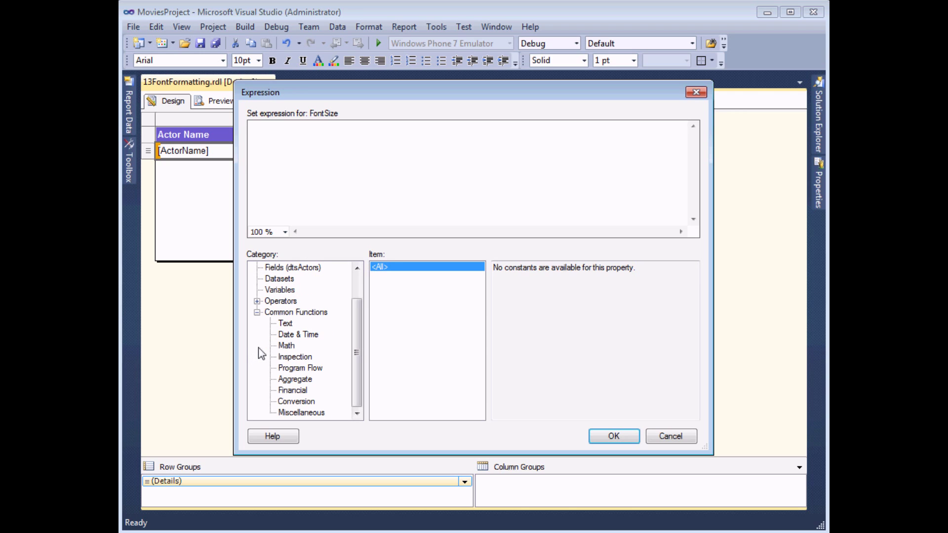
click(286, 324)
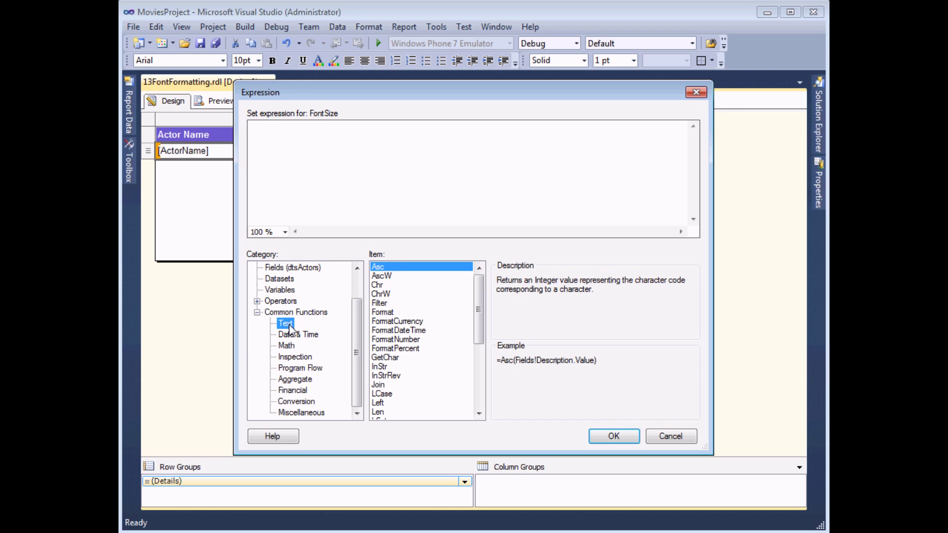
click(386, 413)
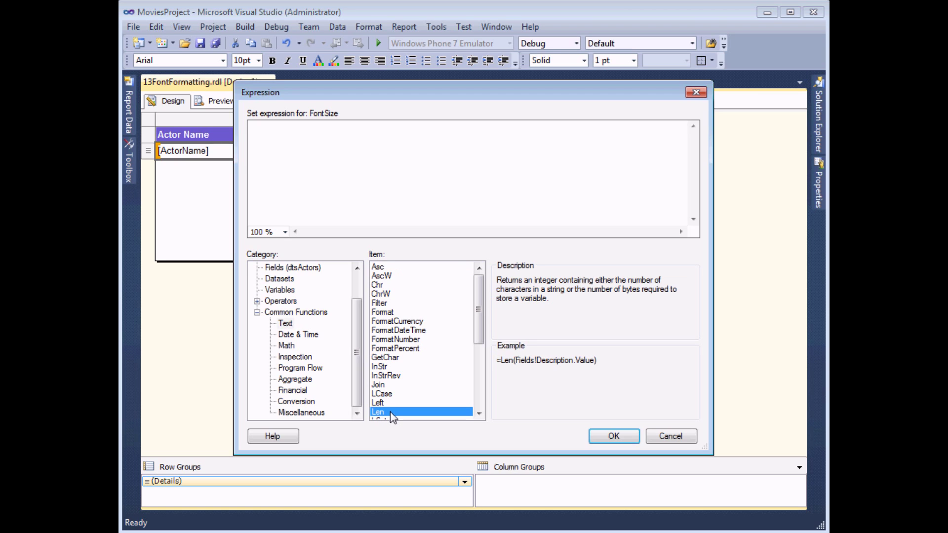
double_click(391, 413)
click(310, 270)
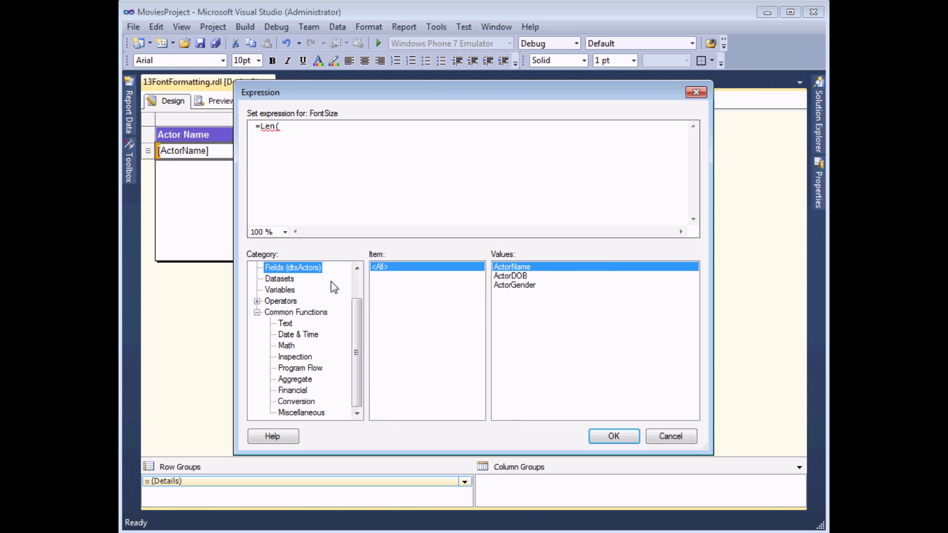
double_click(512, 267)
text())
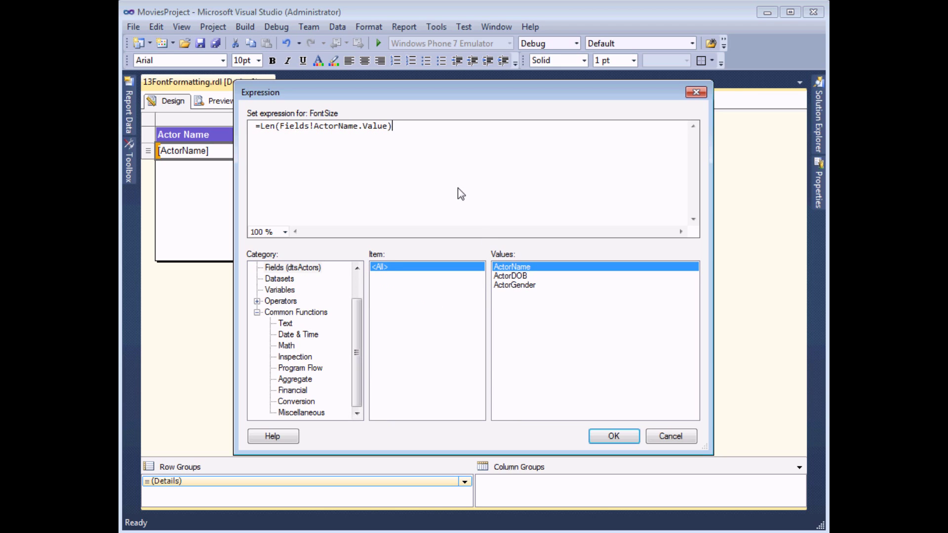
text( & "pt")
click(613, 437)
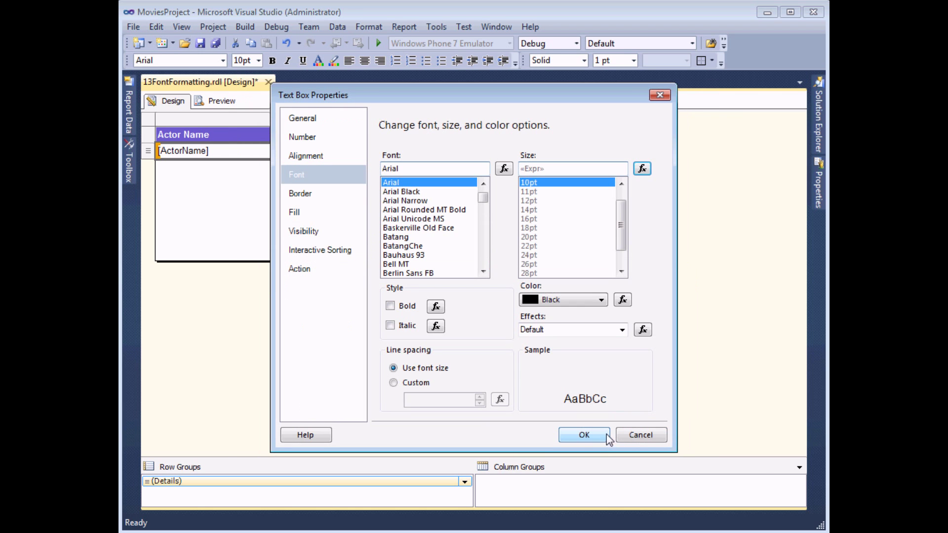
click(584, 436)
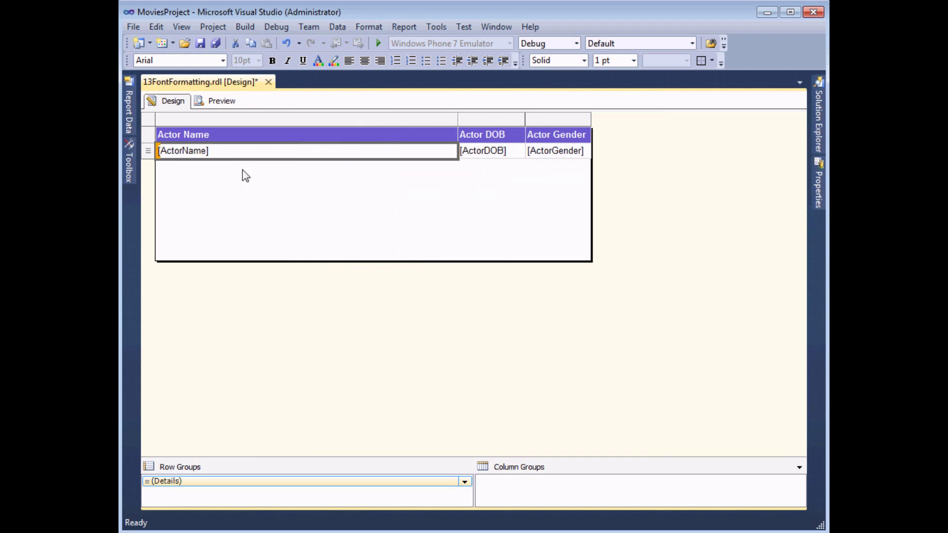
Step: Preview the 13FontFormatting report with length-based name sizes and go to page two
click(221, 101)
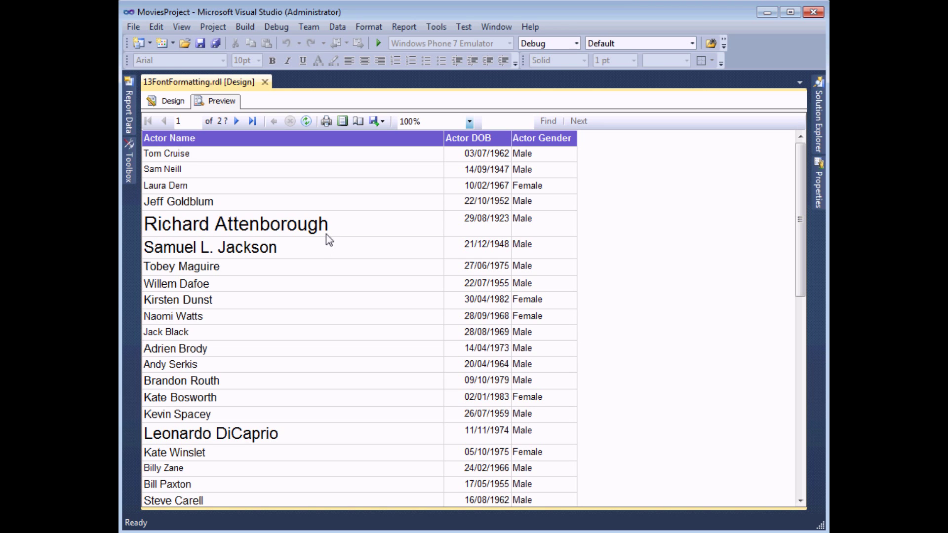
mouse_move(799, 203)
mouse_down()
mouse_move(806, 419)
mouse_move(790, 197)
mouse_up()
click(236, 121)
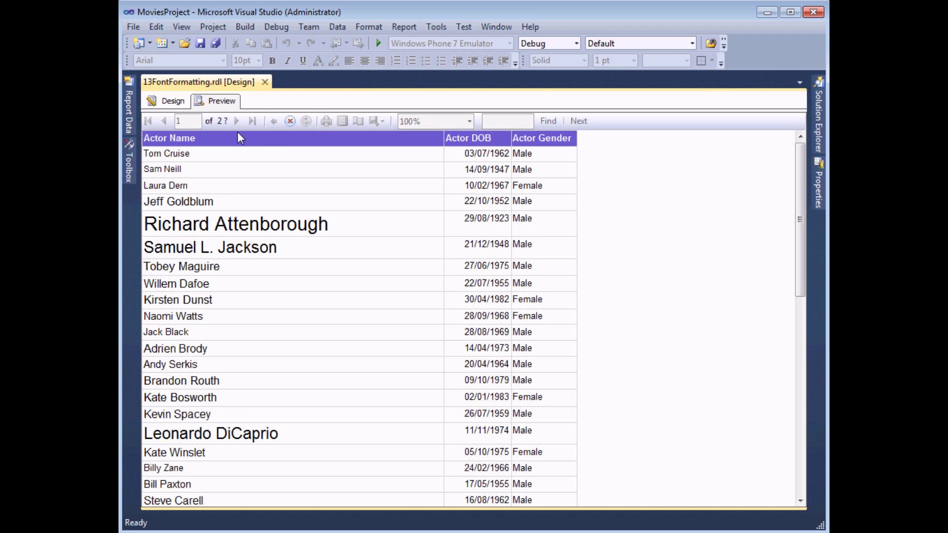